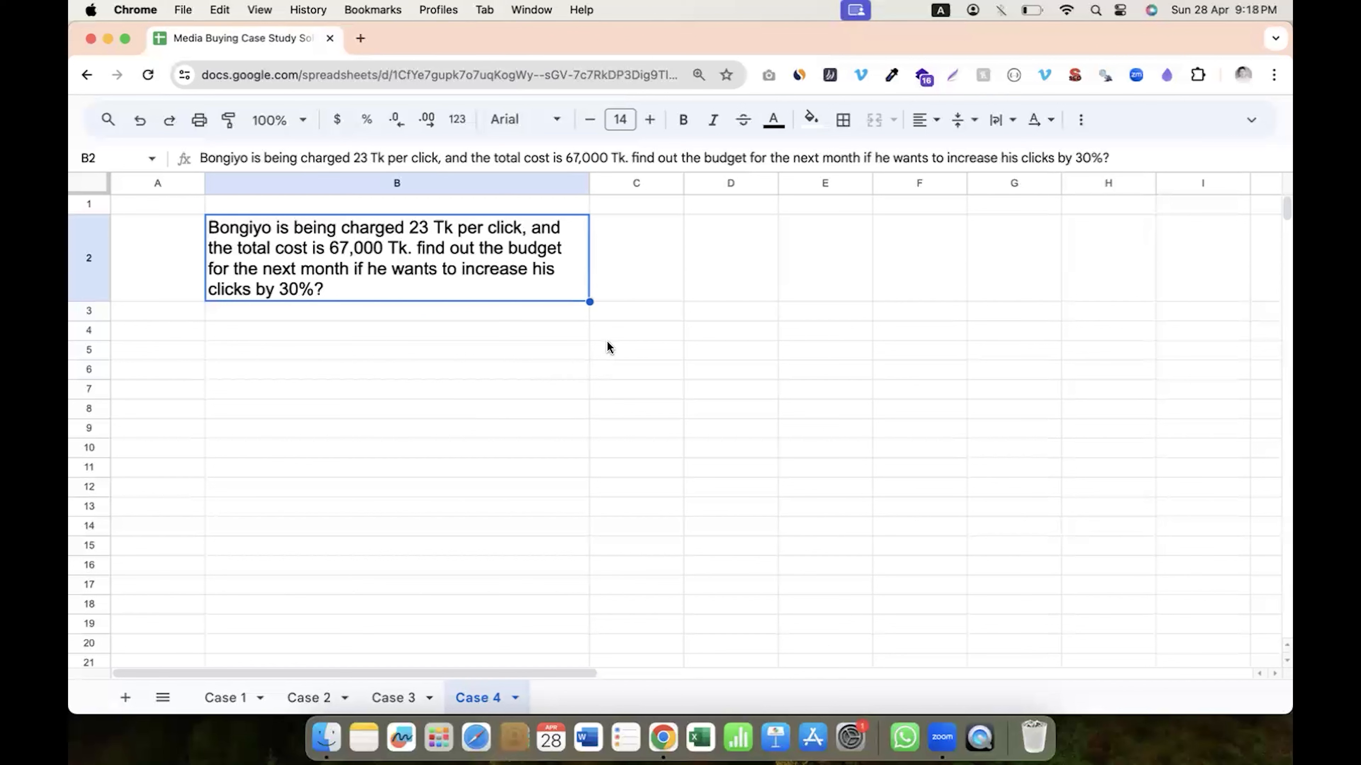
# - Label cell C4 CPC and enter 23 beside it in D4
pyautogui.click(615, 332)
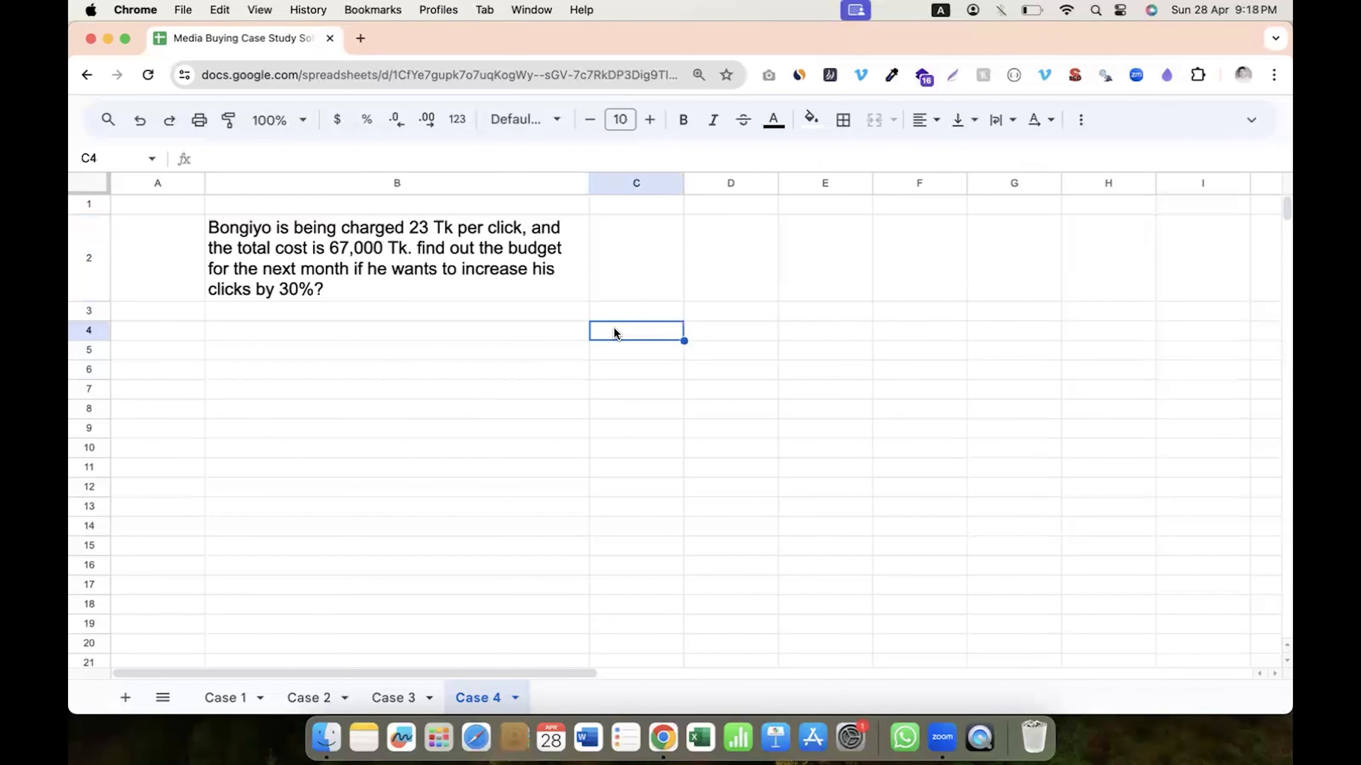
pyautogui.write('23')
pyautogui.press('Tab')
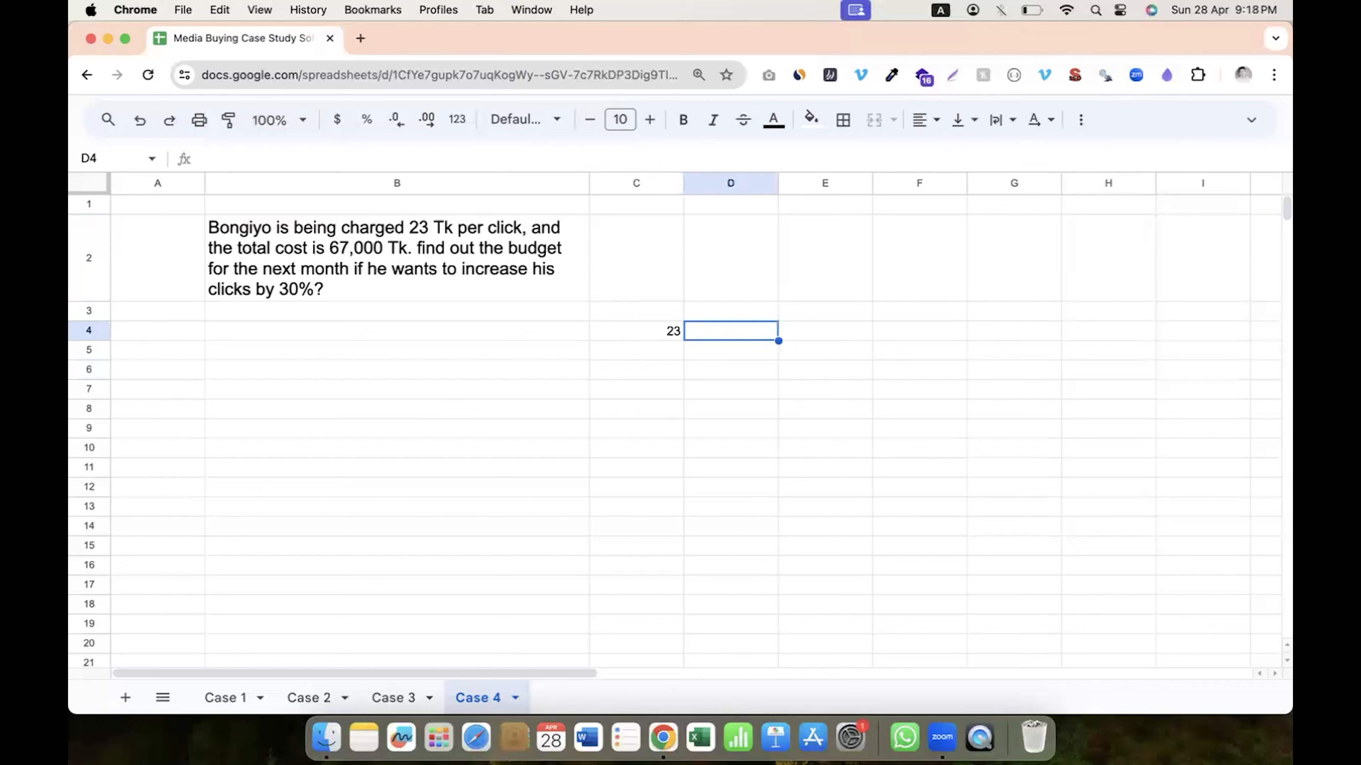
pyautogui.press('Left')
pyautogui.write('CPC')
pyautogui.press('Tab')
pyautogui.write('23')
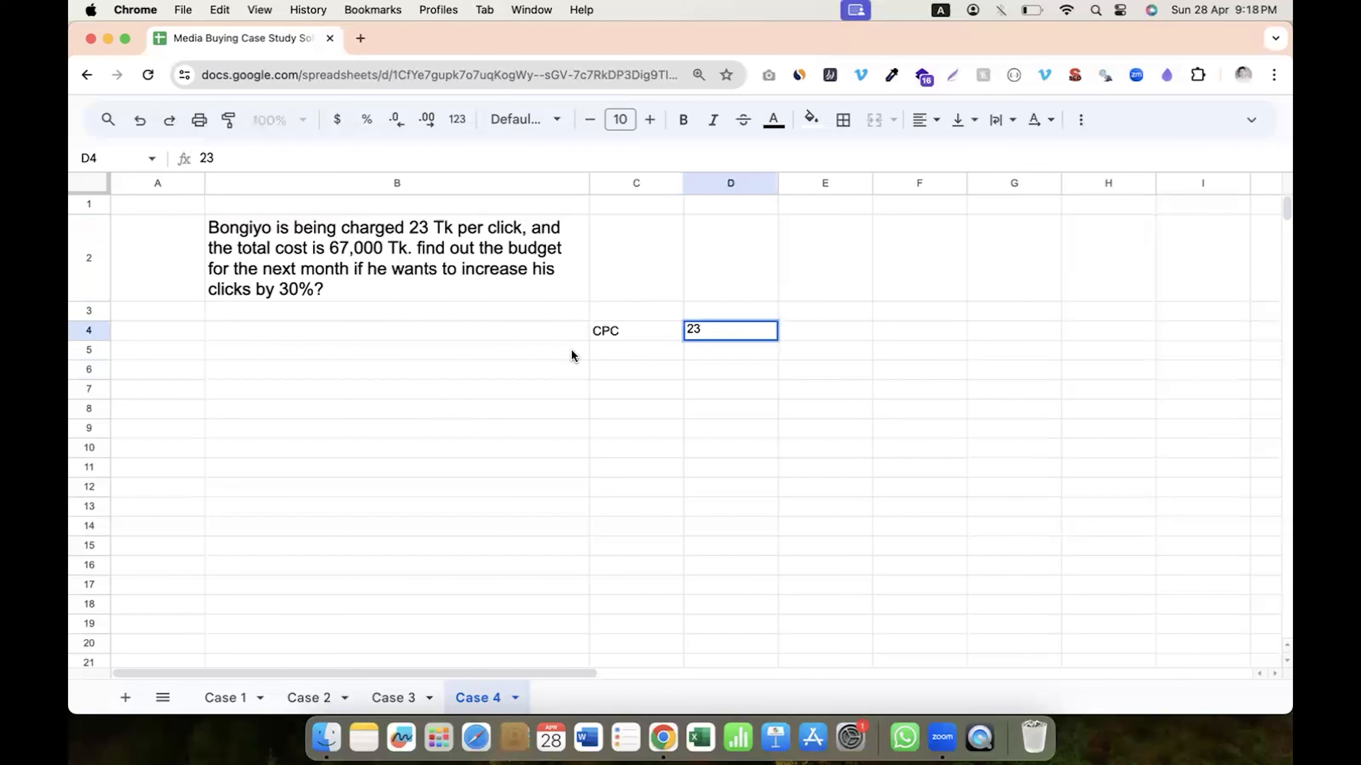
# - Label cell C5 Cost and enter 67000 beside it in D5
pyautogui.click(602, 351)
pyautogui.write('Cost')
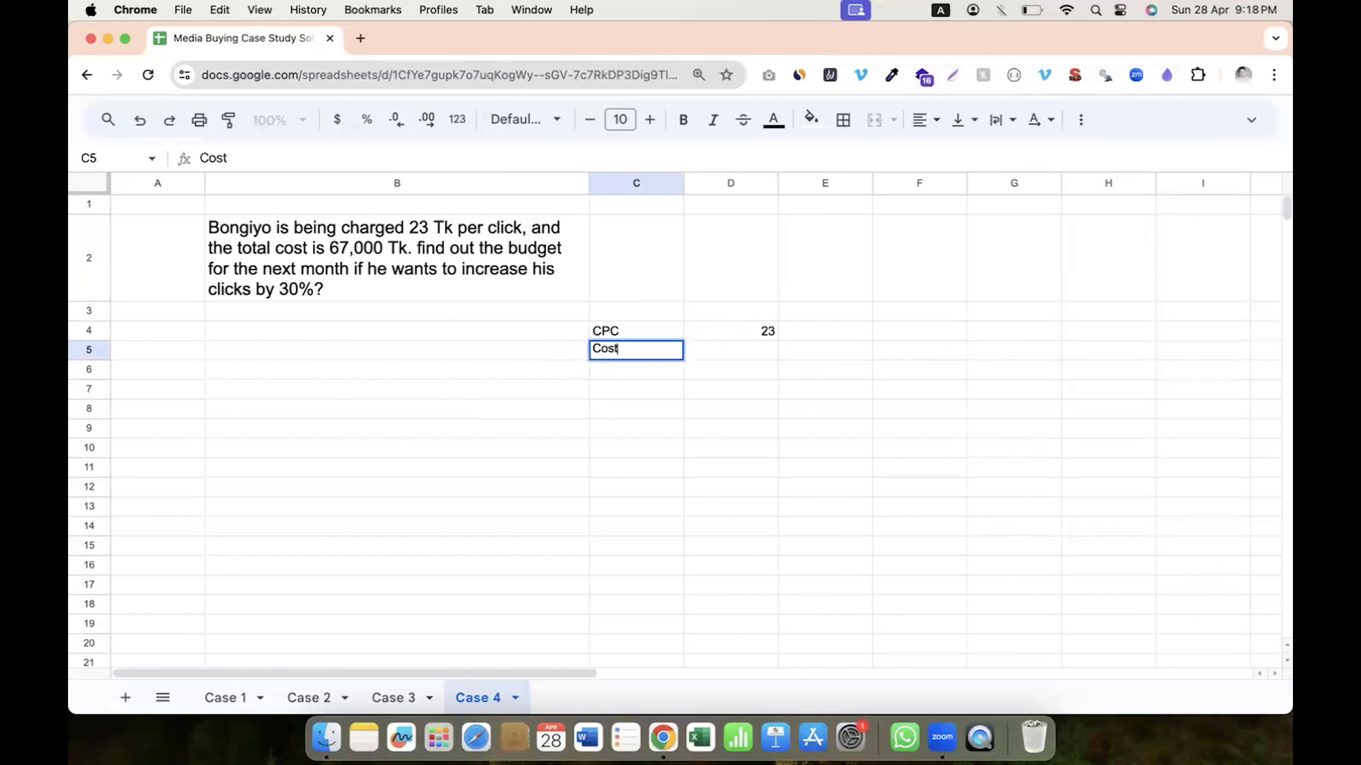
pyautogui.press('Tab')
pyautogui.write('67000')
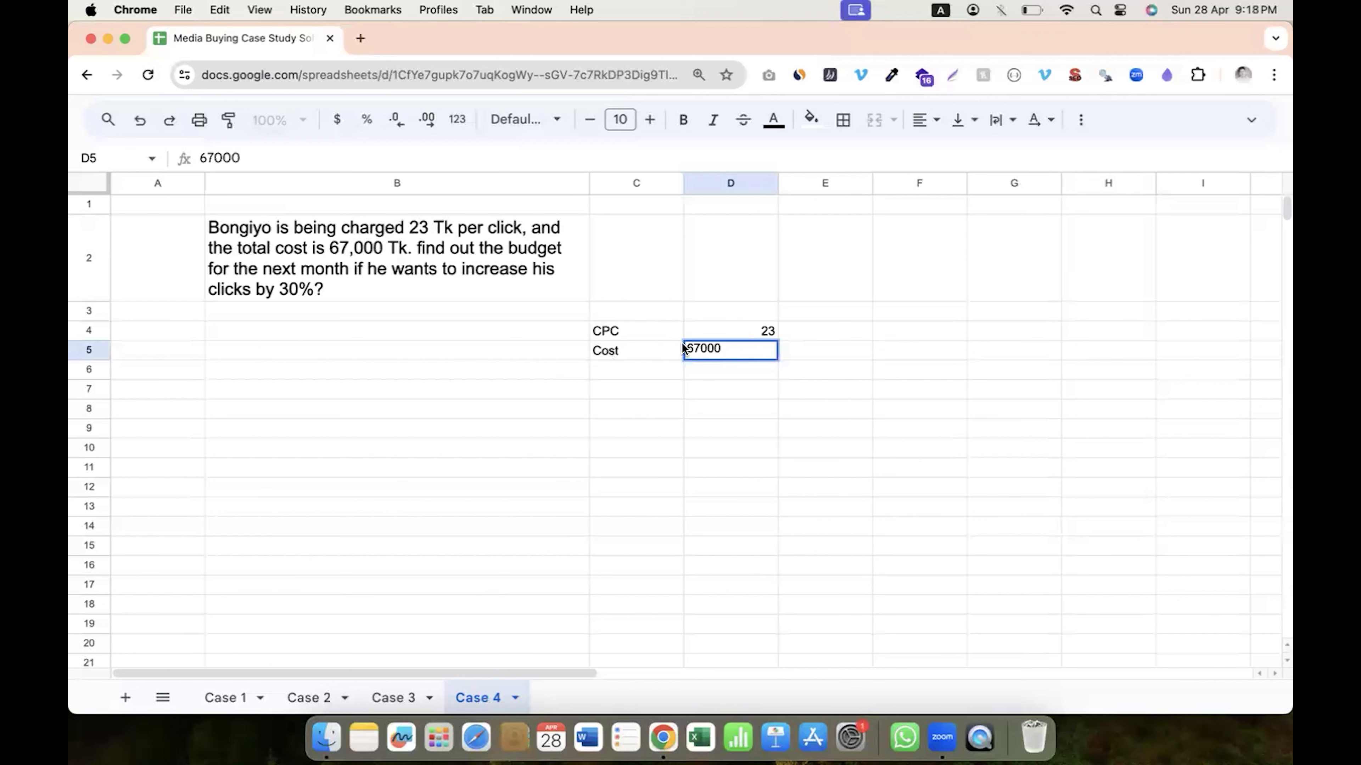
# - Enter the label "Cost / Click" in cell F4
pyautogui.click(833, 336)
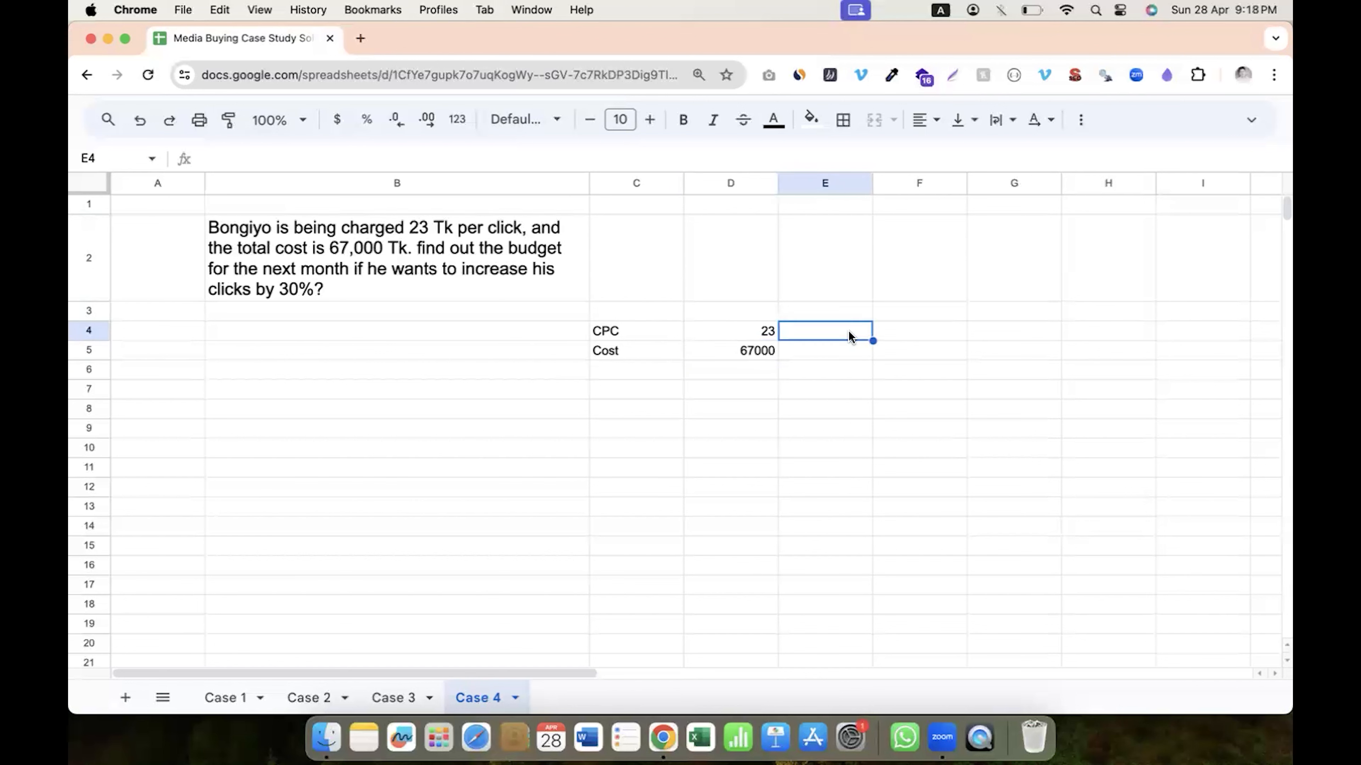
pyautogui.click(882, 334)
pyautogui.write('Cost / Click')
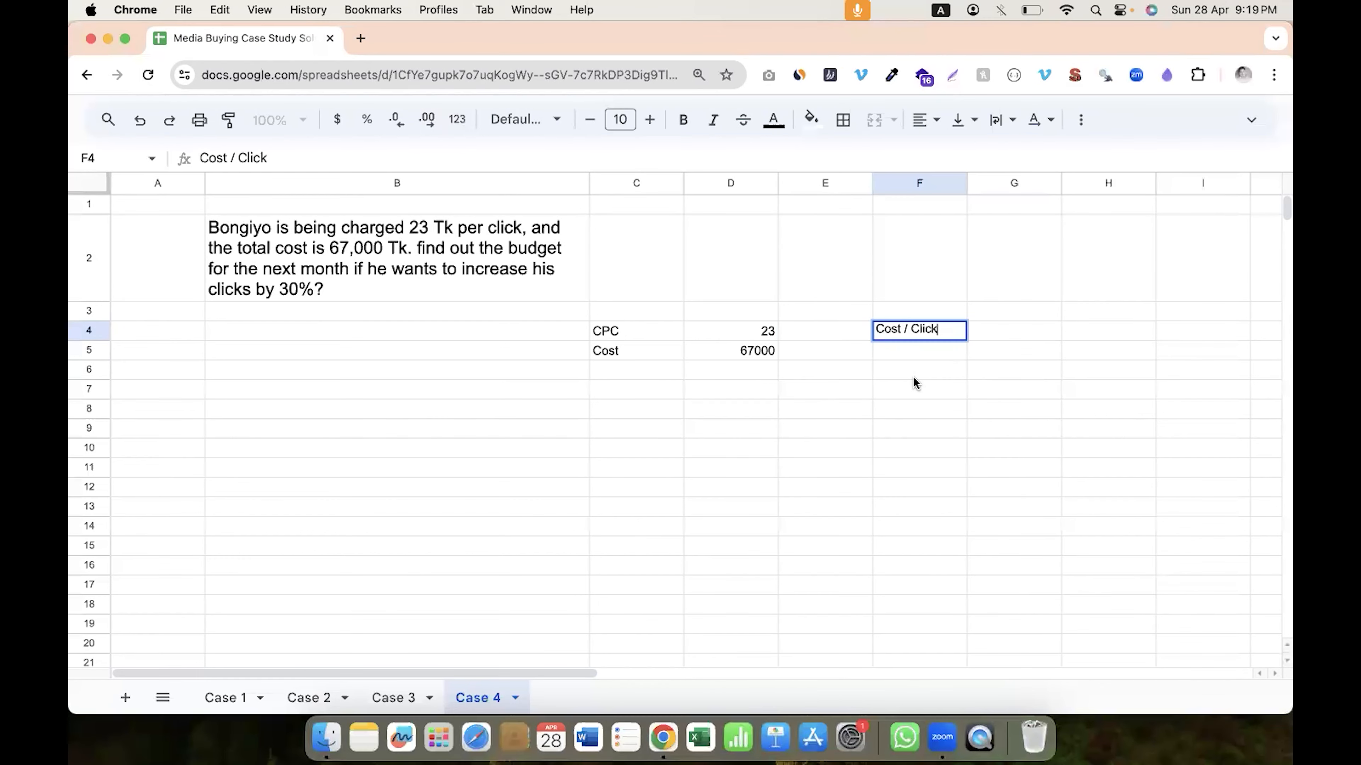
pyautogui.click(914, 381)
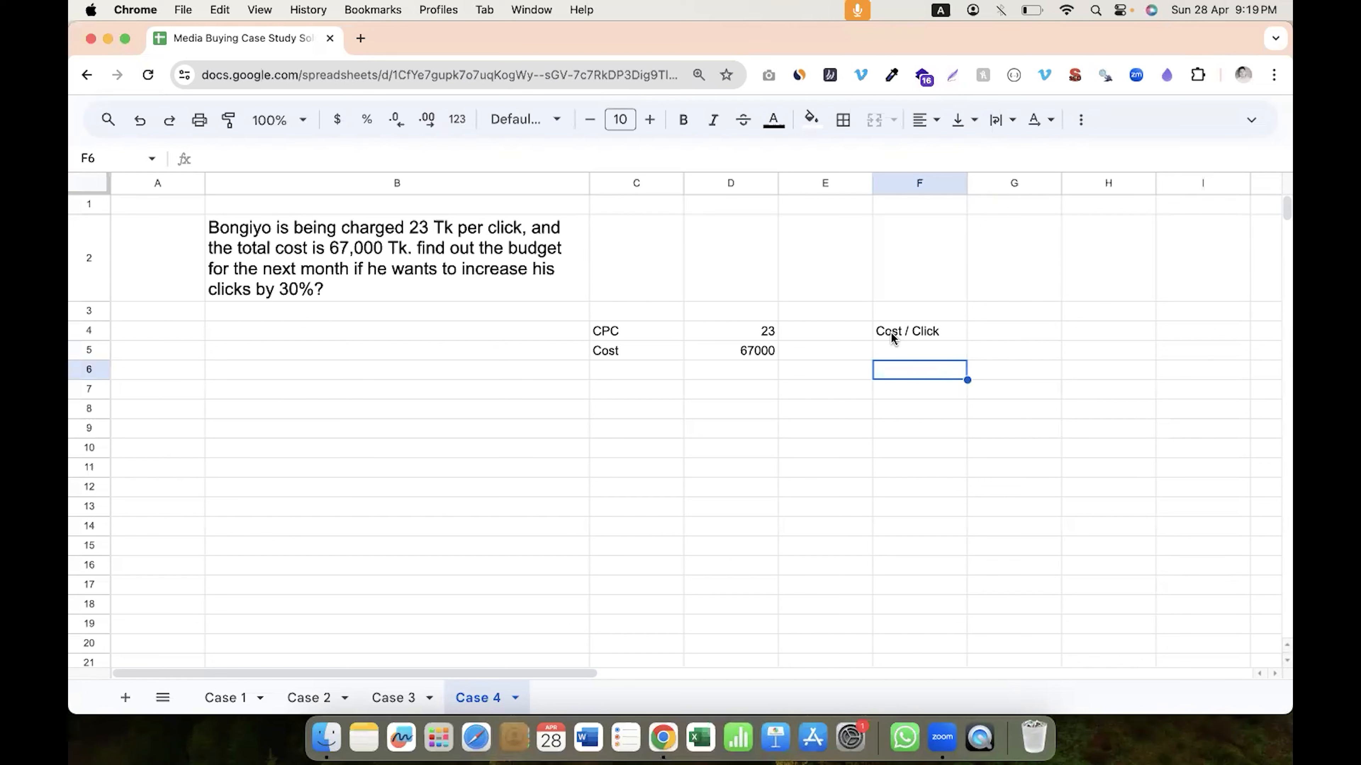
pyautogui.click(750, 351)
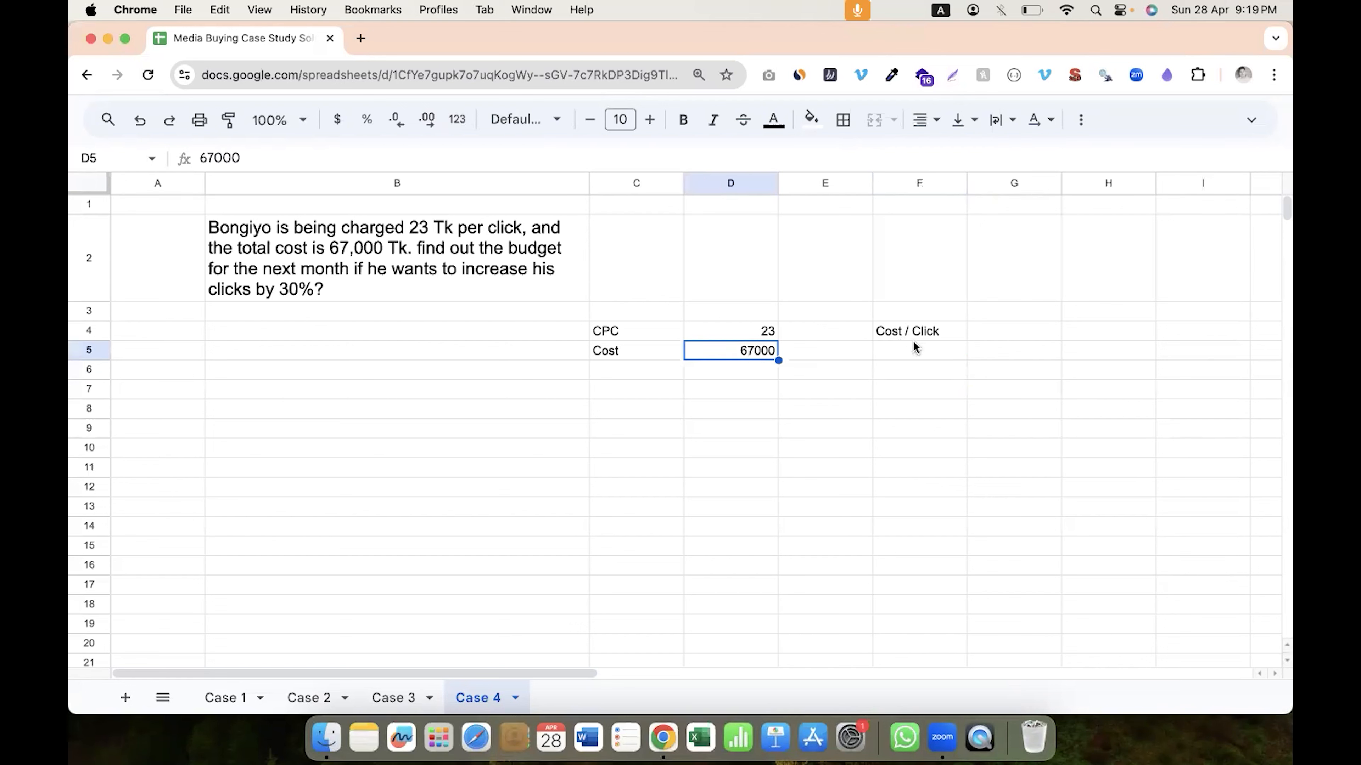
pyautogui.click(927, 336)
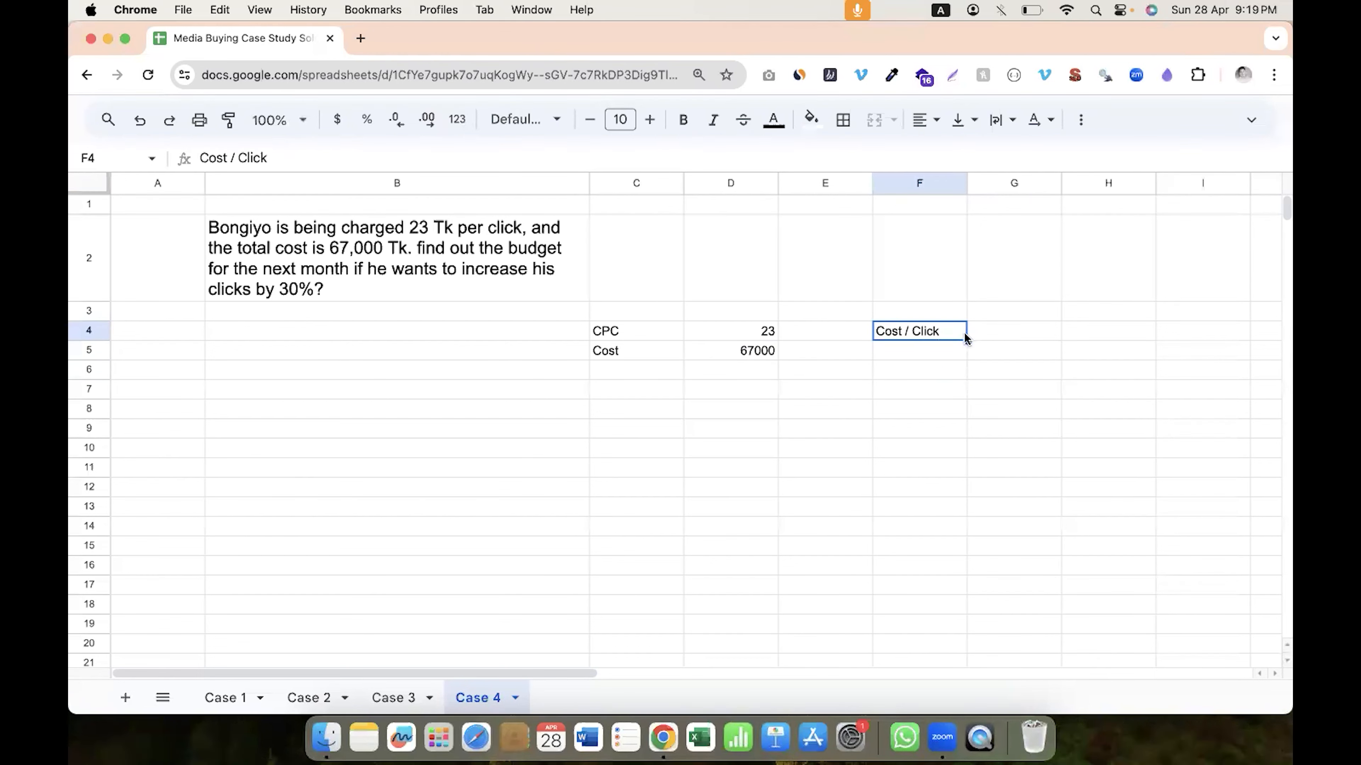
# - Calculate the number of clicks in G4 by dividing cost by CPC with the formula =D5/D4
pyautogui.click(1012, 332)
pyautogui.write('=')
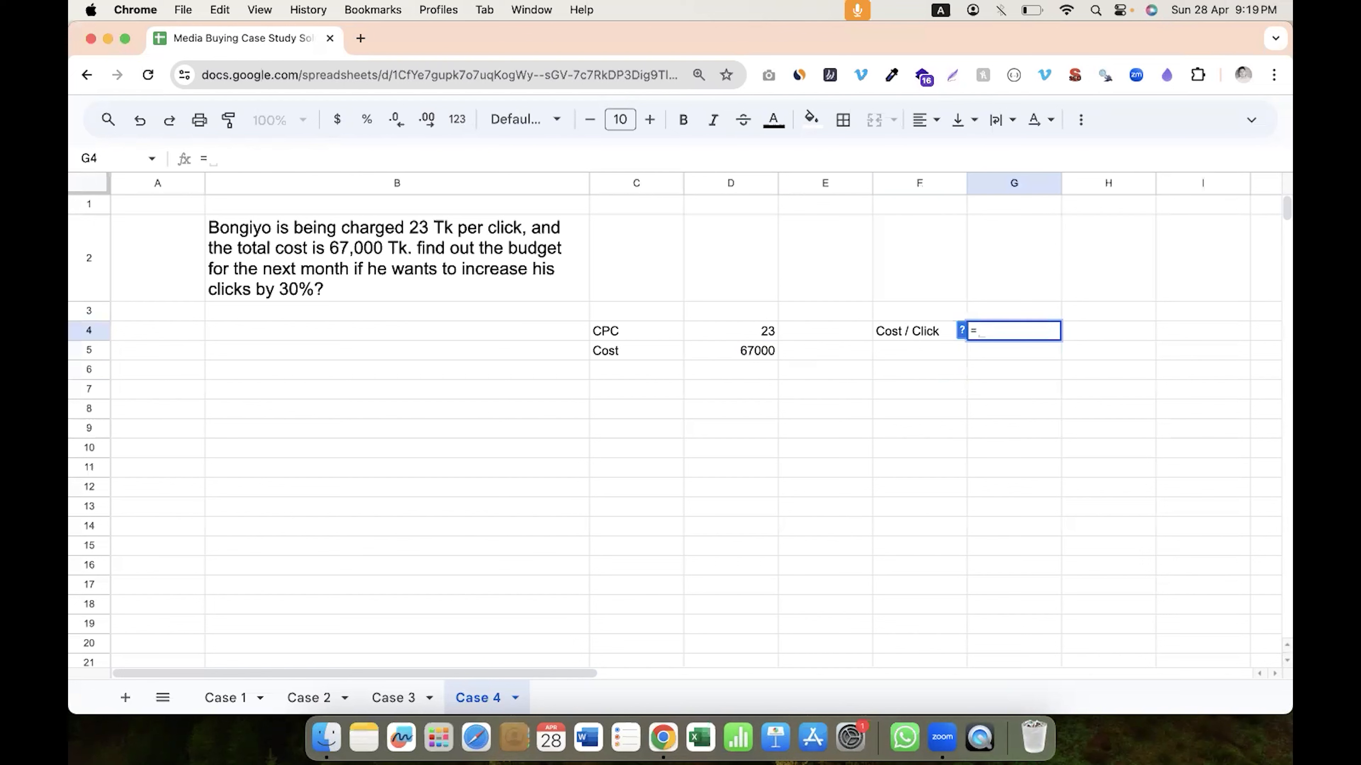
pyautogui.click(745, 349)
pyautogui.write('/')
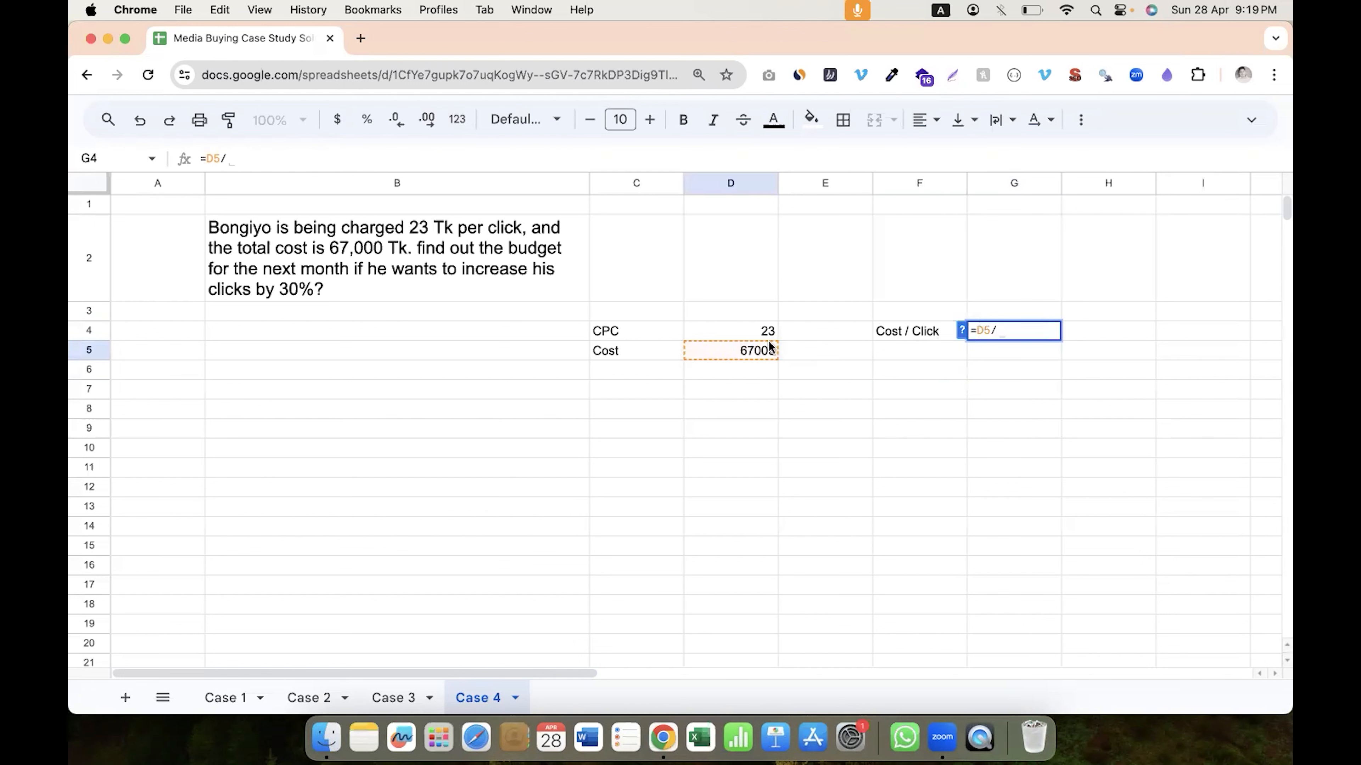
pyautogui.write('D4')
pyautogui.press('Return')
# - Reduce the decimal places of the click result in G4 until it displays as a whole number
pyautogui.click(1012, 332)
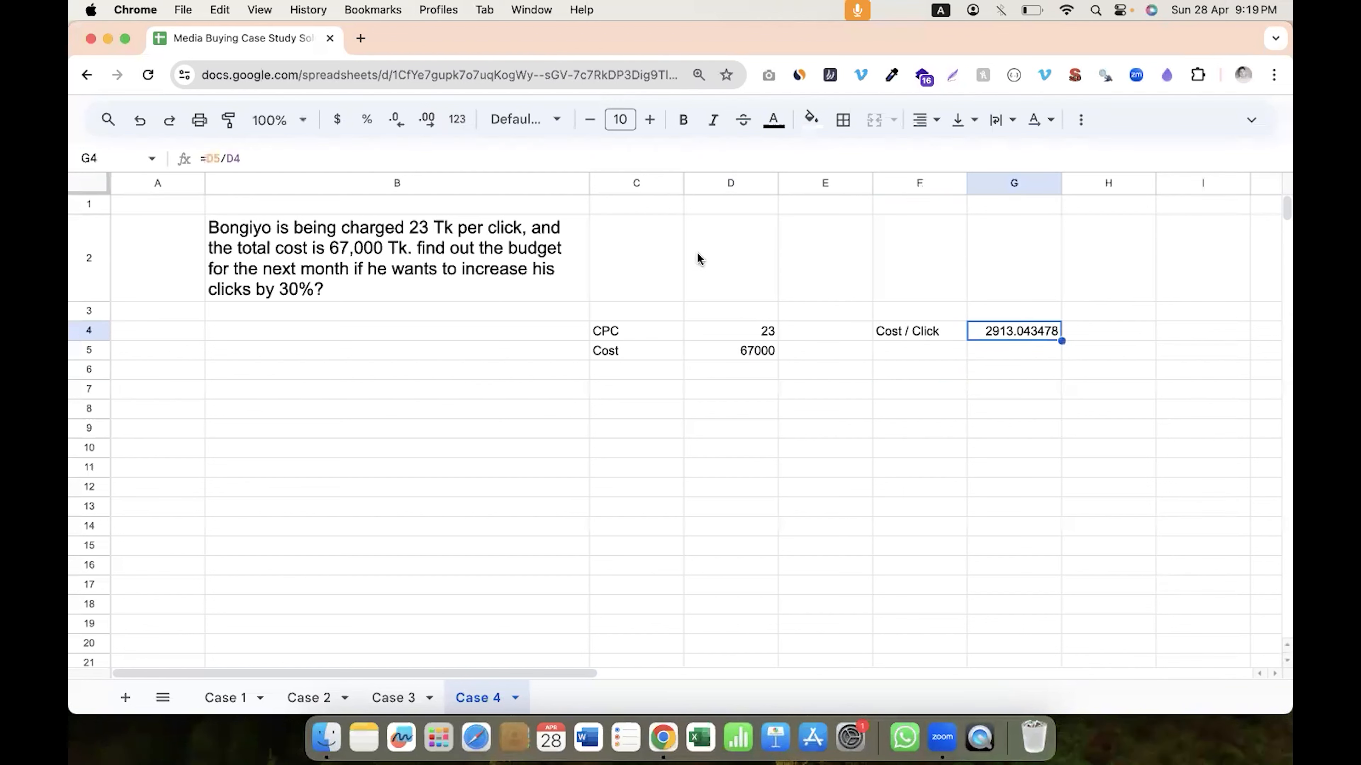
pyautogui.click(397, 119)
pyautogui.click(397, 119)
pyautogui.click(397, 119)
pyautogui.click(396, 120)
pyautogui.click(397, 120)
pyautogui.click(397, 120)
# - Label cell F6 Click and enter 2913 beside it in G6
pyautogui.click(920, 374)
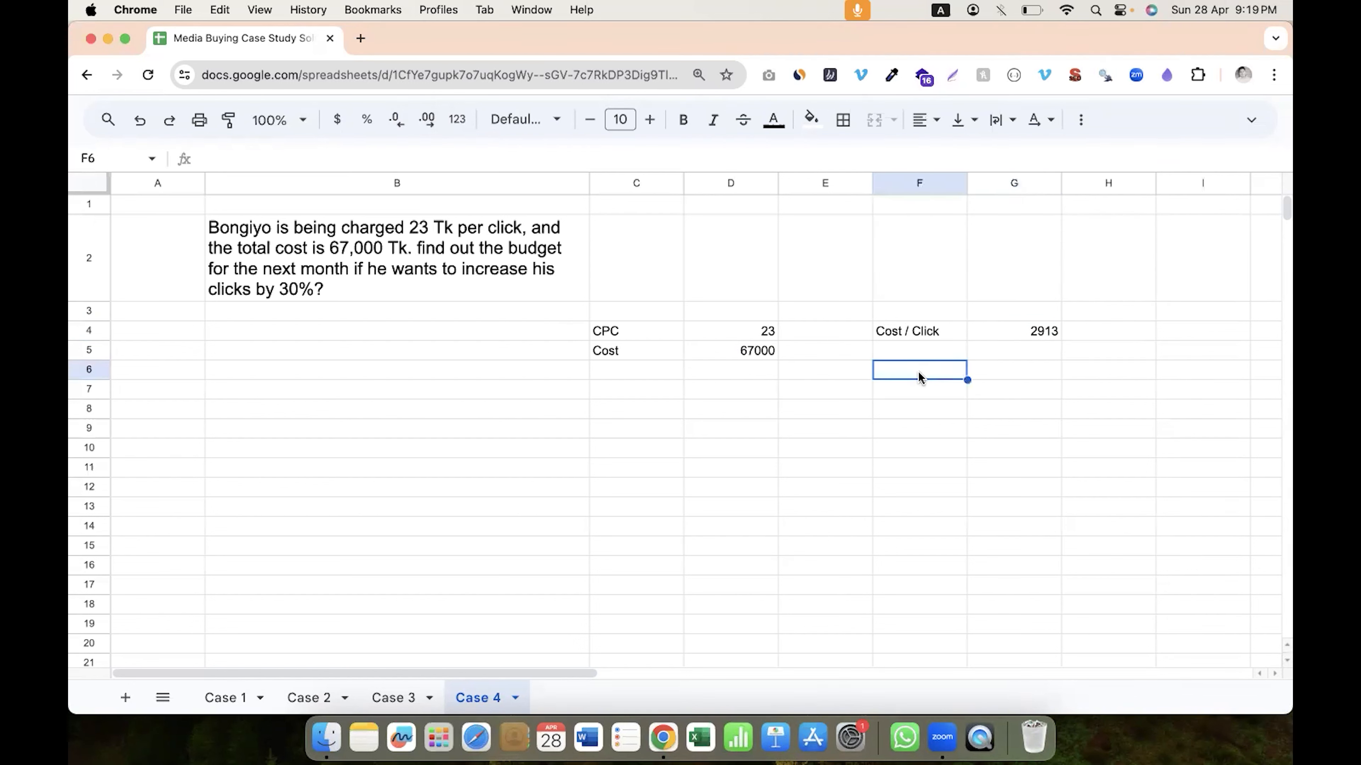
pyautogui.write('Click')
pyautogui.press('Tab')
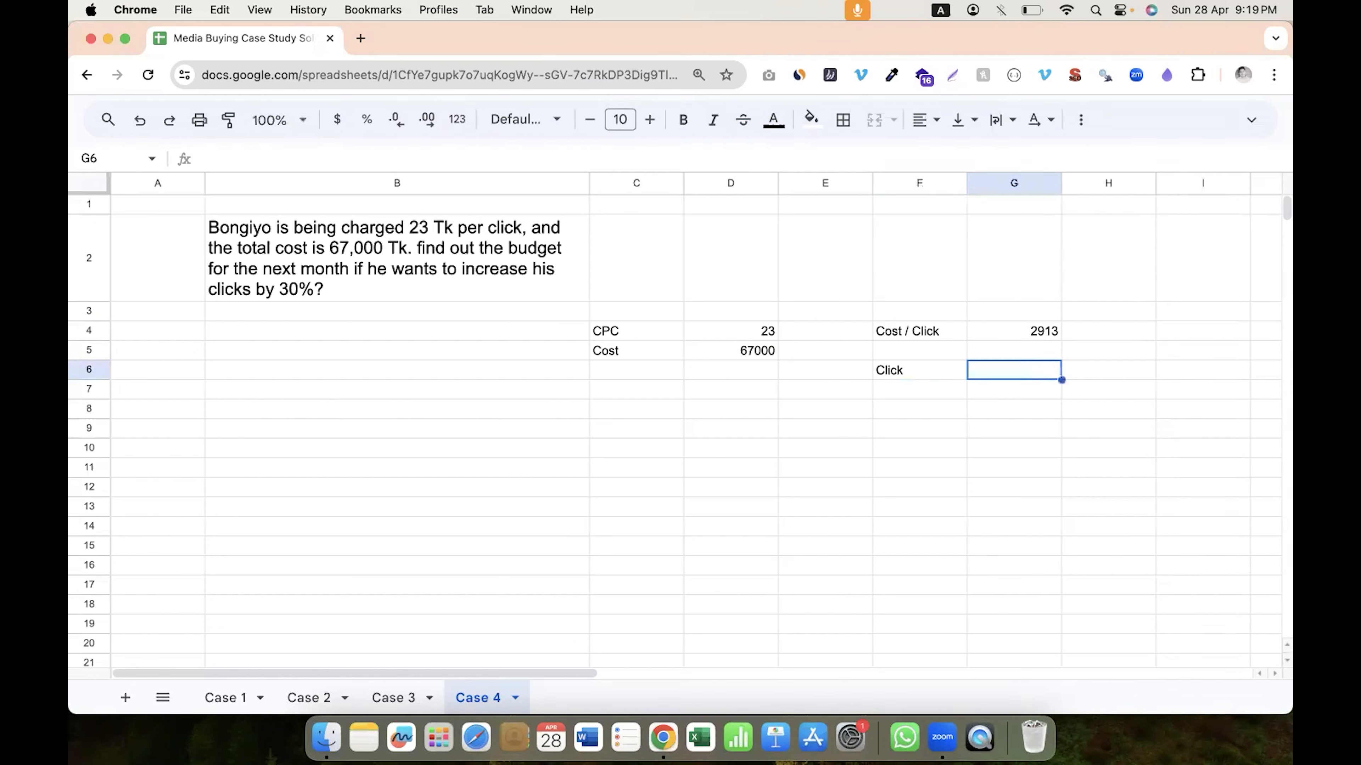
pyautogui.write('2913')
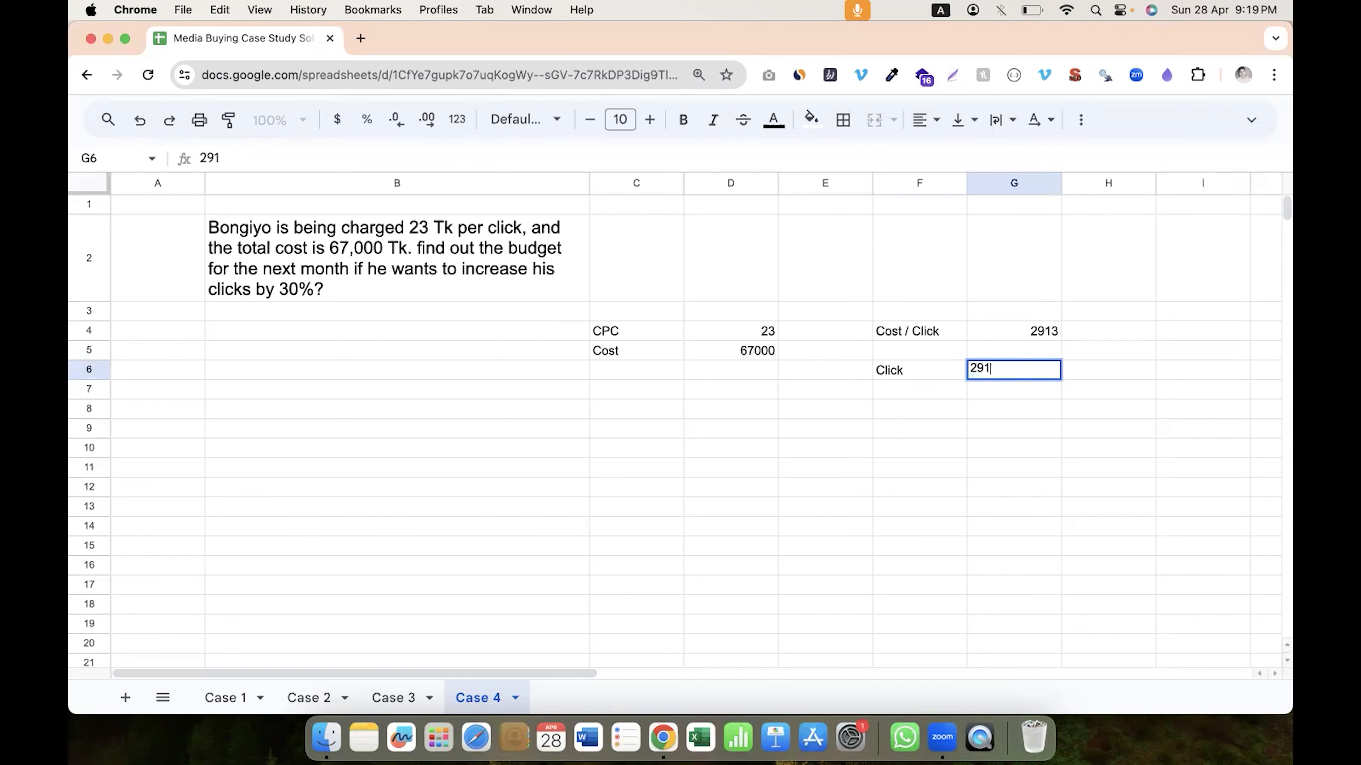
pyautogui.click(735, 353)
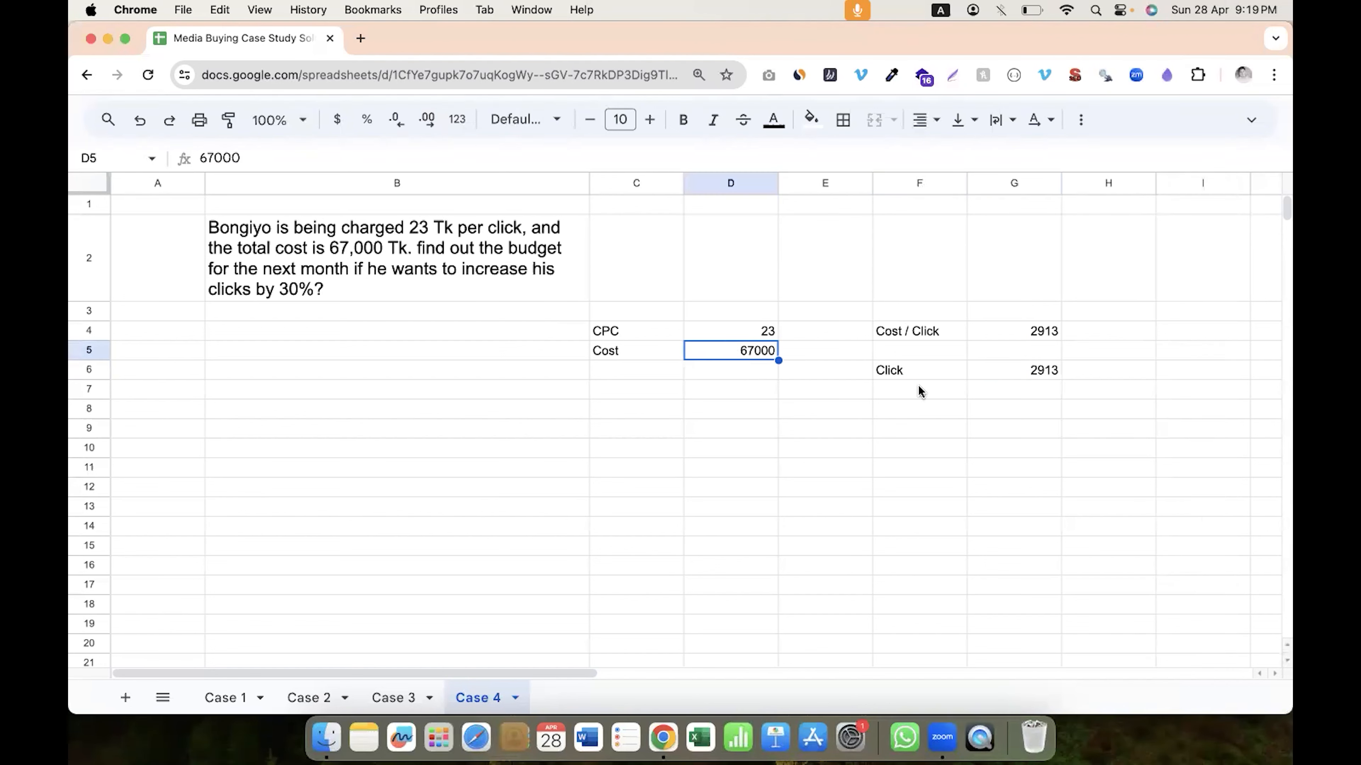
pyautogui.click(1006, 373)
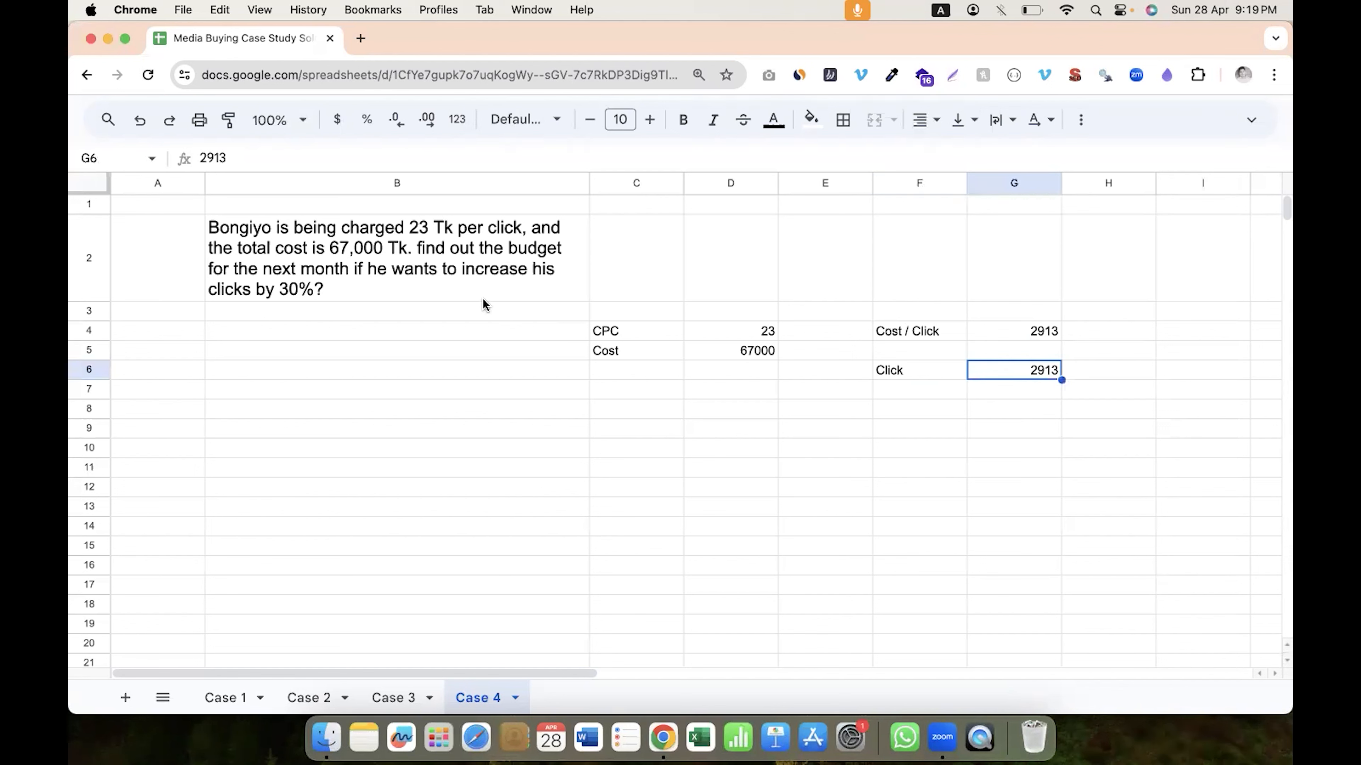
# - Enter the label (+30%) in cell F7, below the Click label
pyautogui.click(925, 391)
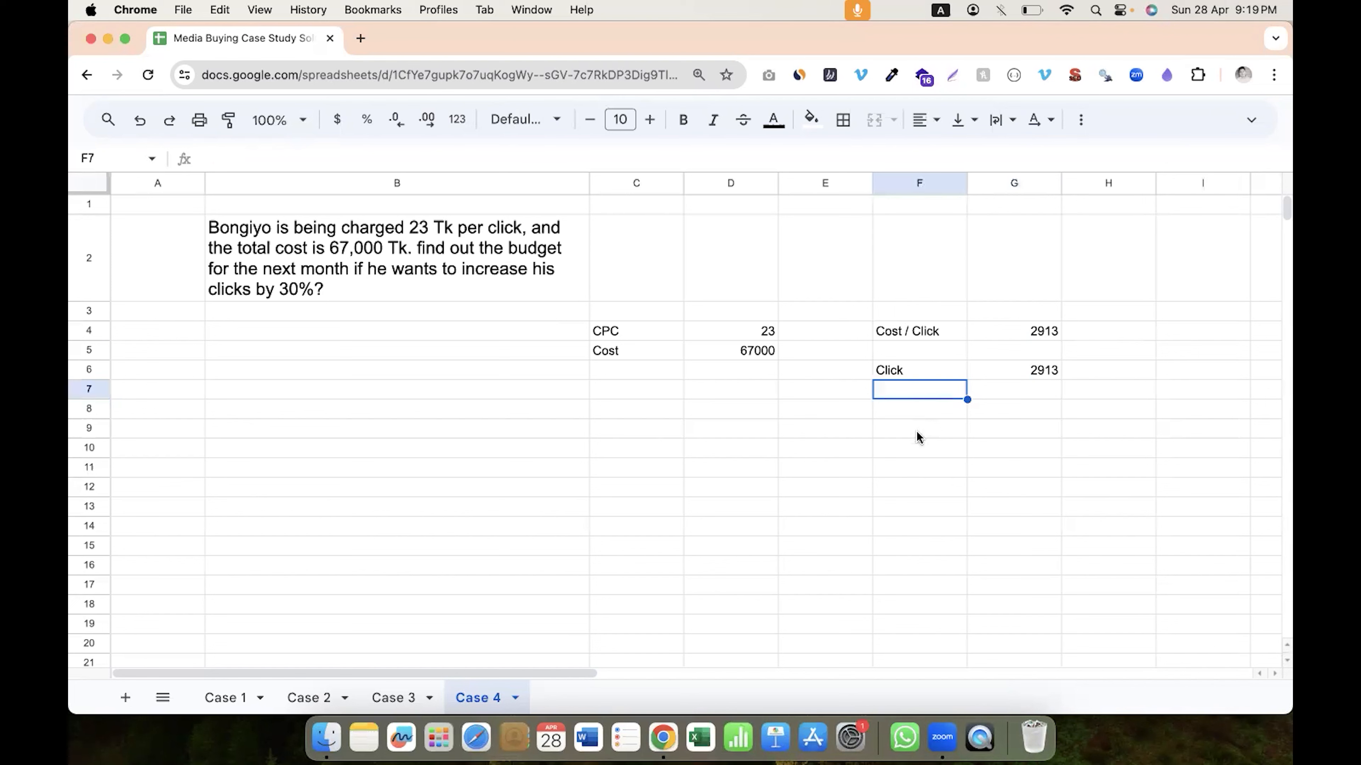
pyautogui.write('+3')
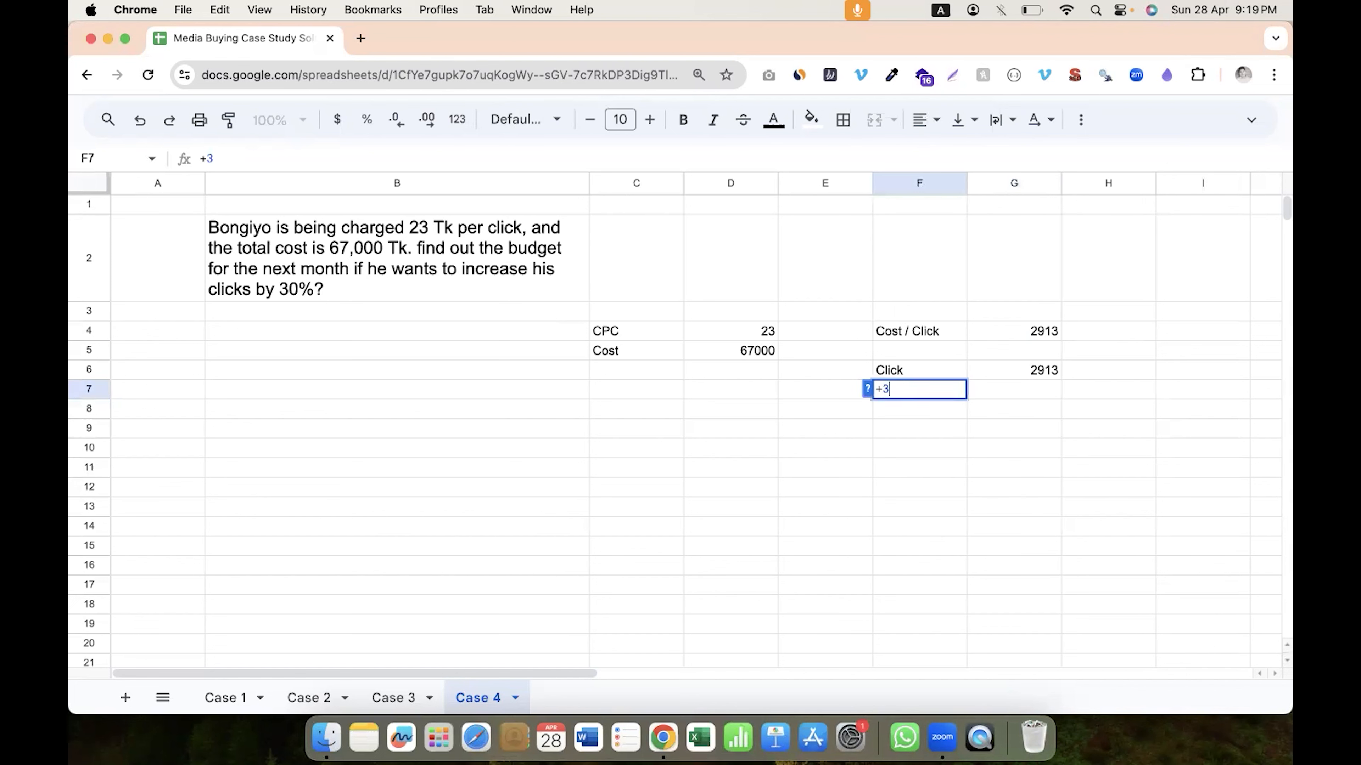
pyautogui.write('0%')
pyautogui.press('BackSpace')
pyautogui.press('BackSpace')
pyautogui.press('BackSpace')
pyautogui.press('BackSpace')
pyautogui.write('(+30%)')
# - Calculate the additional clicks in G7 with the formula =G6*30%
pyautogui.click(1004, 391)
pyautogui.write('=')
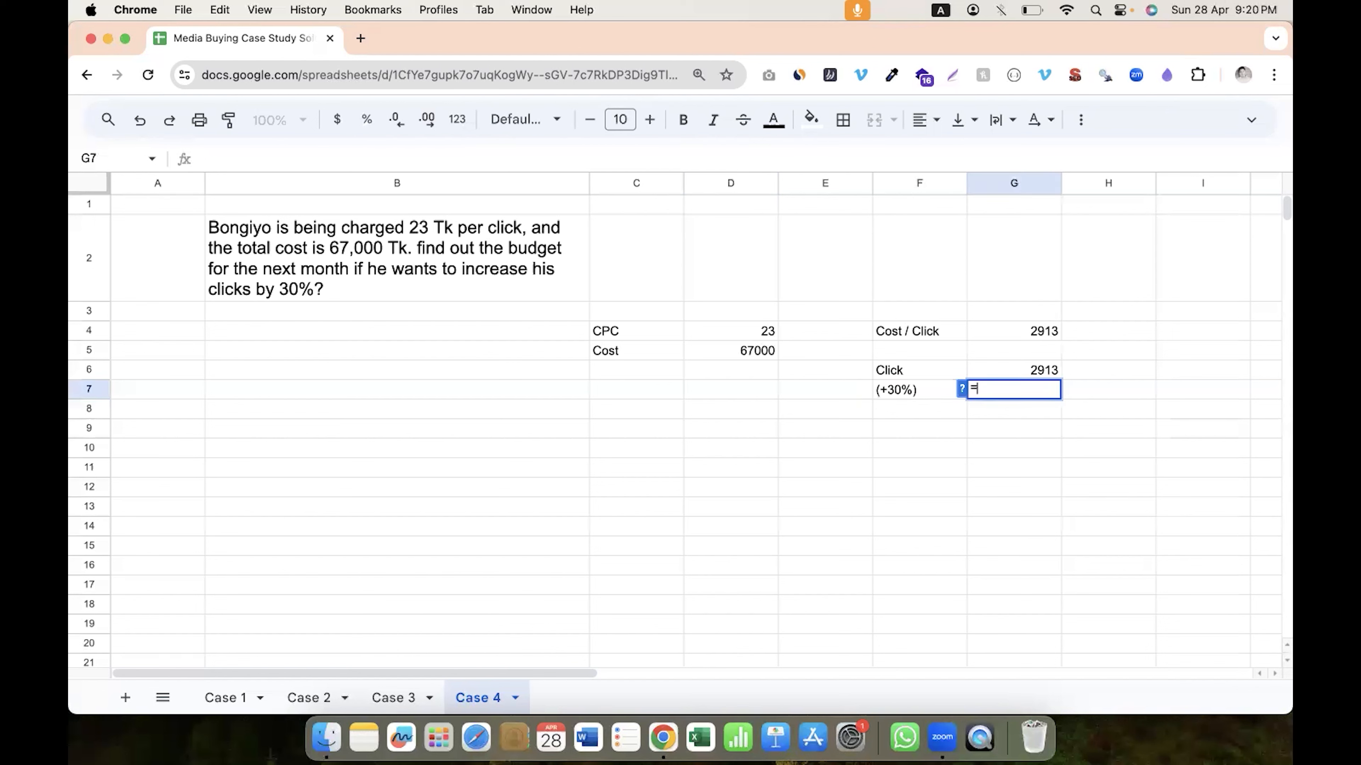
pyautogui.click(1023, 370)
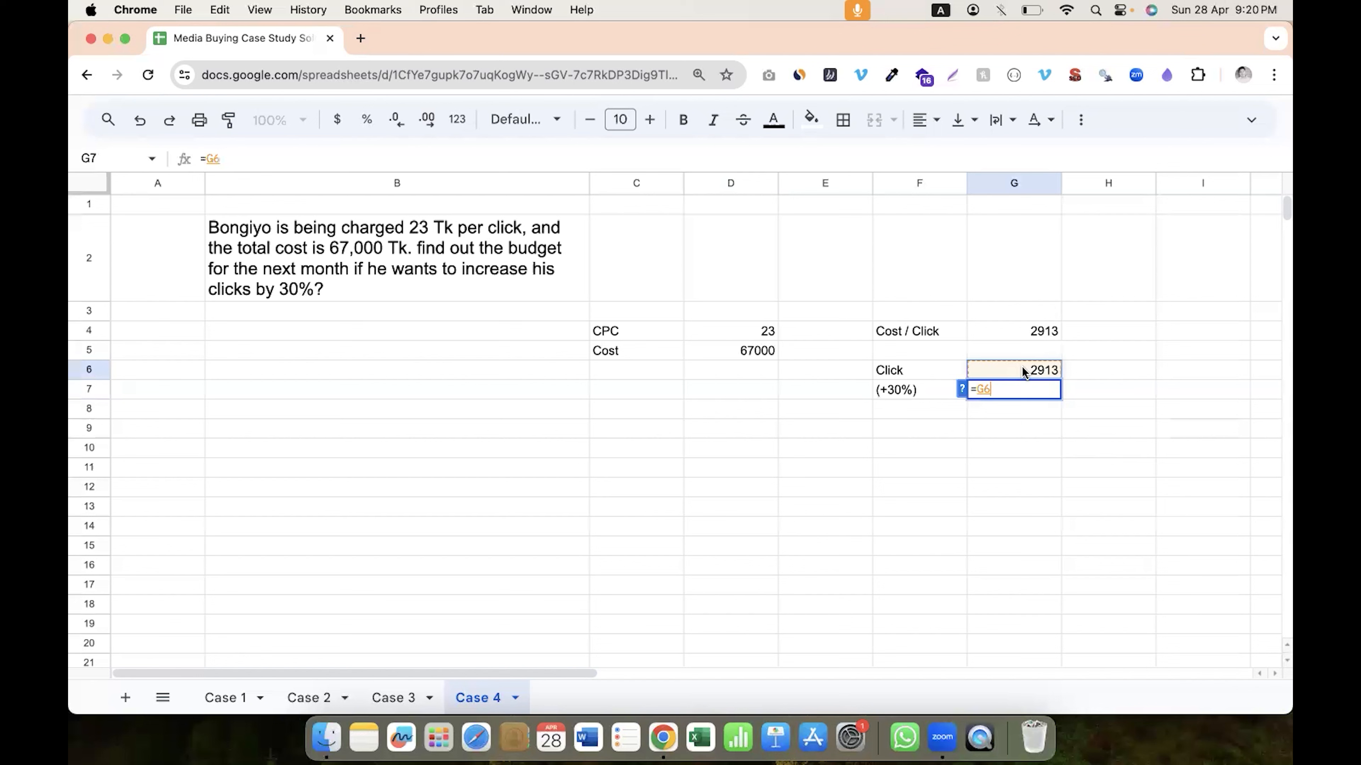
pyautogui.write('*30%')
pyautogui.press('Return')
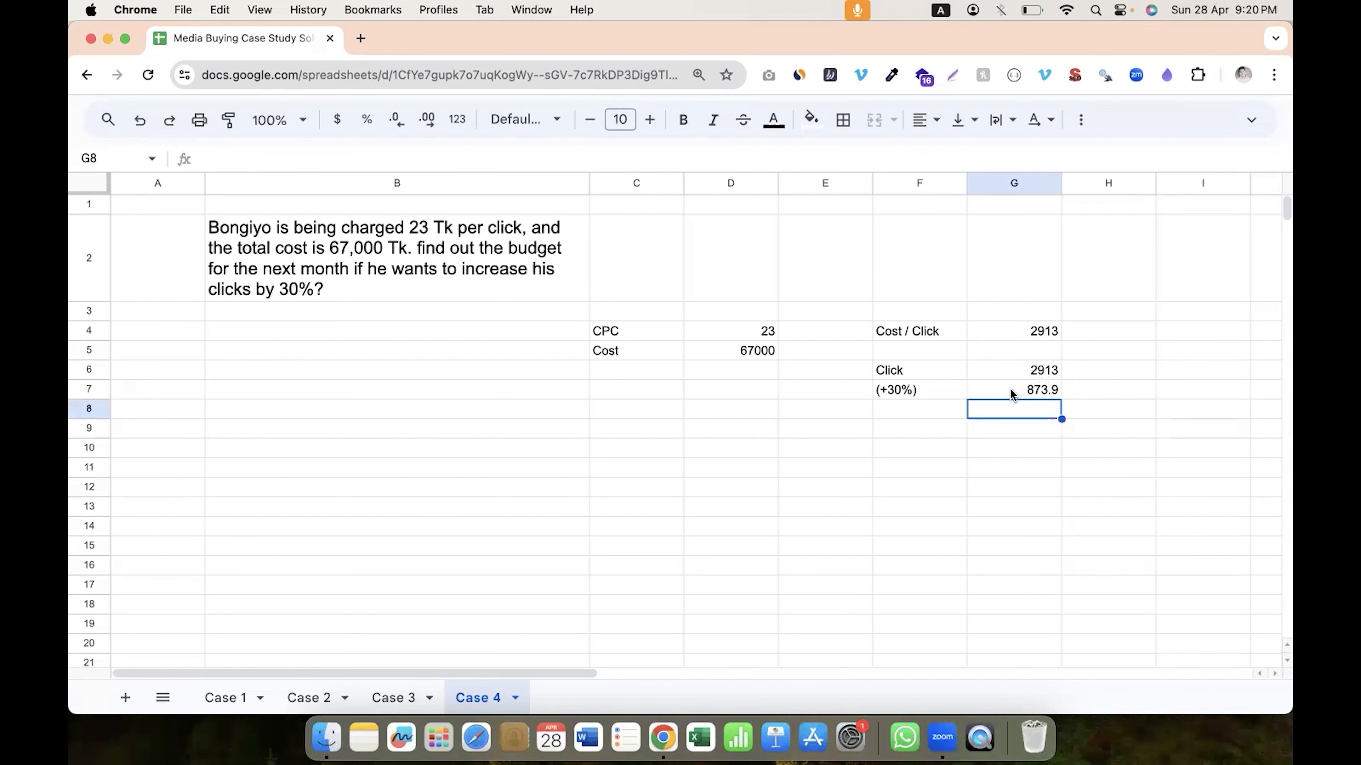
# - Mark the current clicks with C1 in H6 and enter the label C2 in F8
pyautogui.click(938, 414)
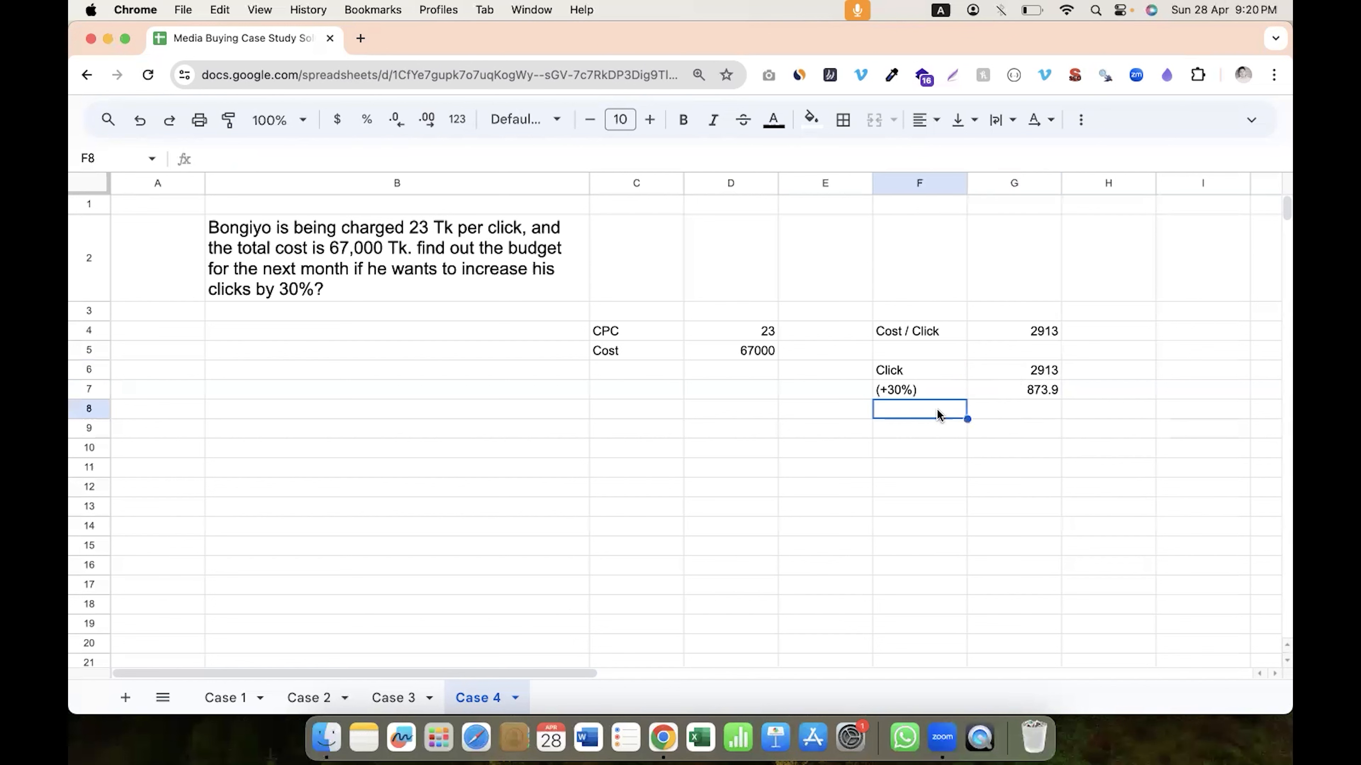
pyautogui.click(1080, 371)
pyautogui.write('C1')
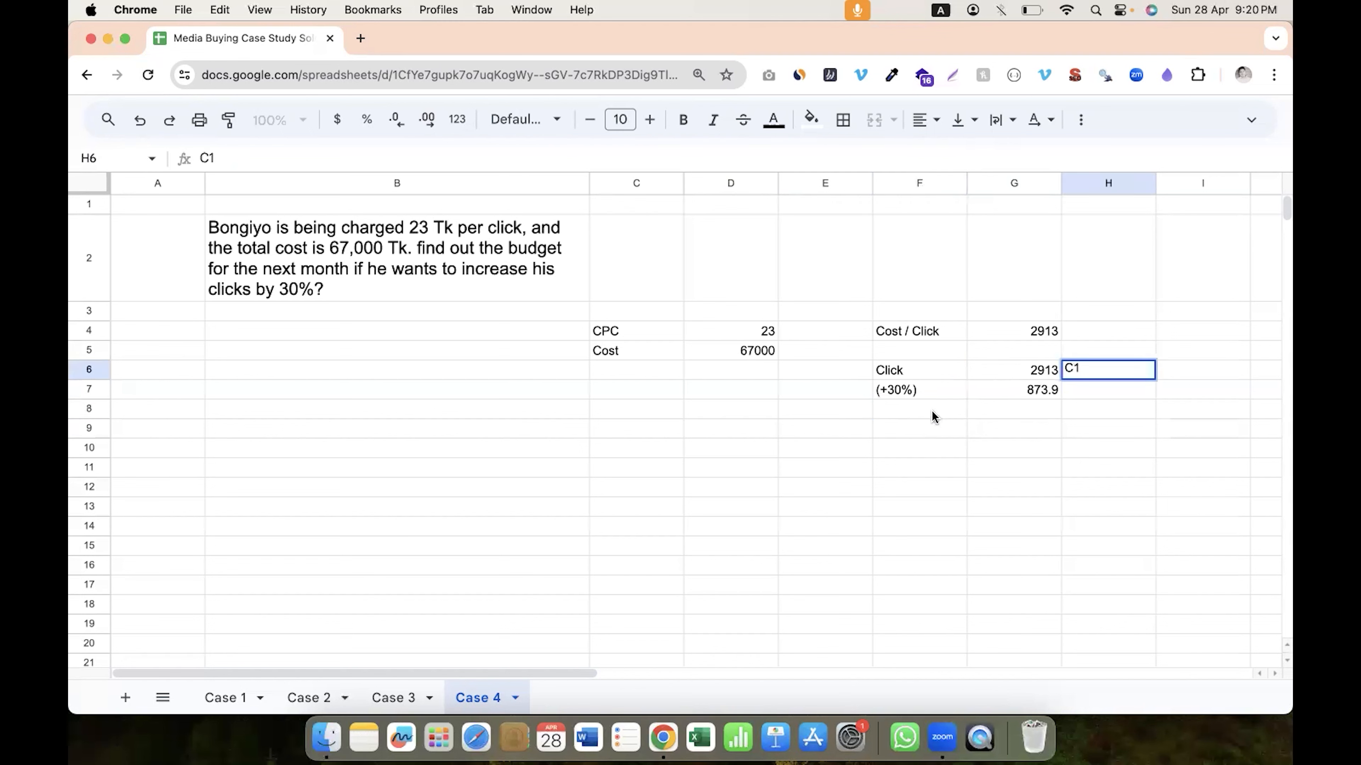
pyautogui.click(919, 405)
pyautogui.write('C2')
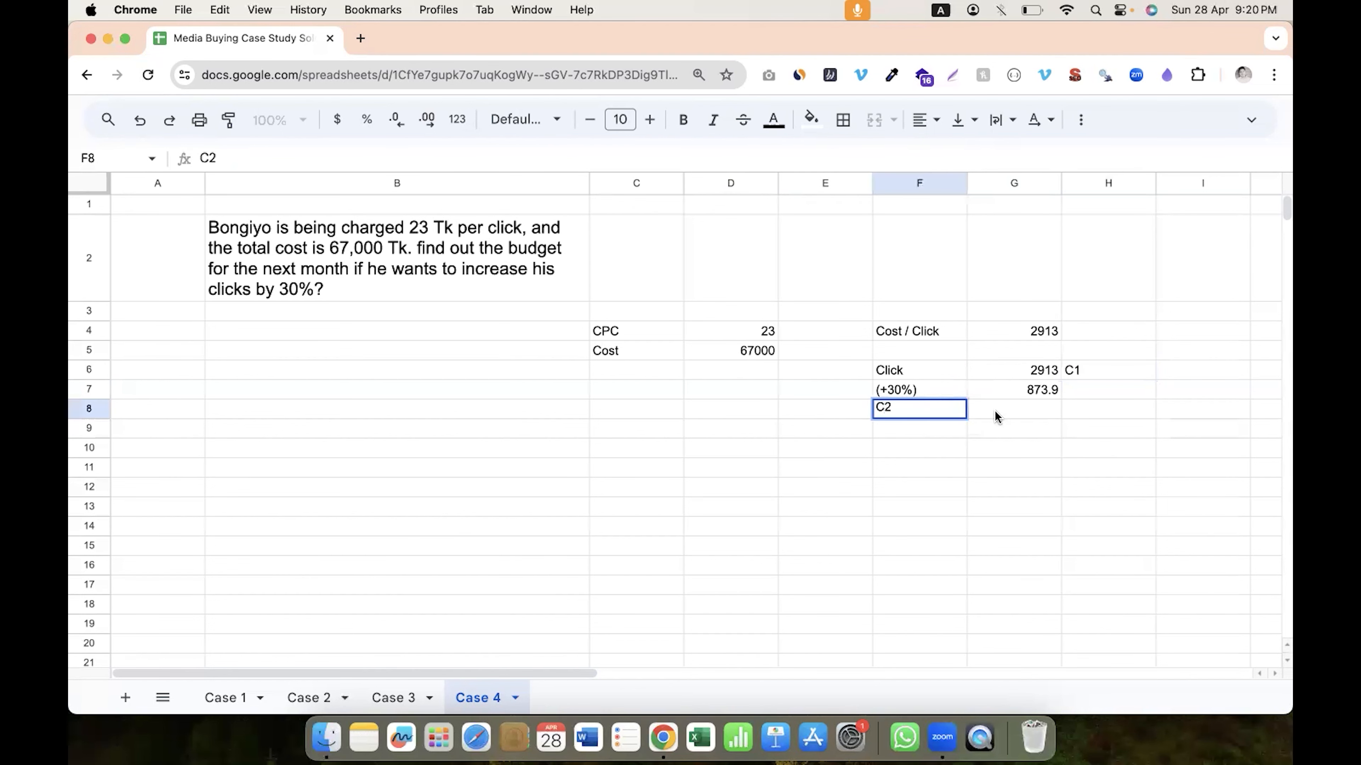
# - Calculate the increased number of clicks in G8 with the formula =G6+G7
pyautogui.click(995, 413)
pyautogui.write('=')
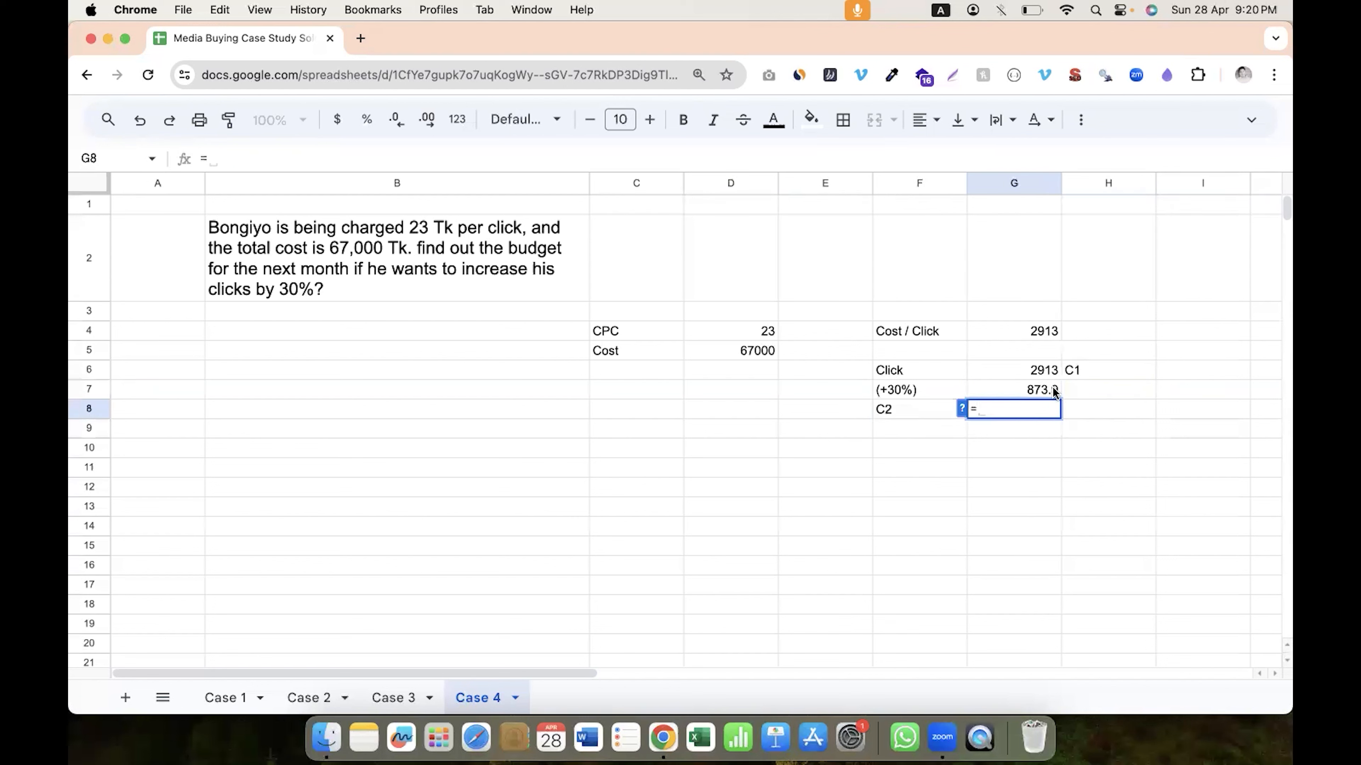
pyautogui.click(1022, 366)
pyautogui.write('+')
pyautogui.click(1018, 389)
pyautogui.press('Return')
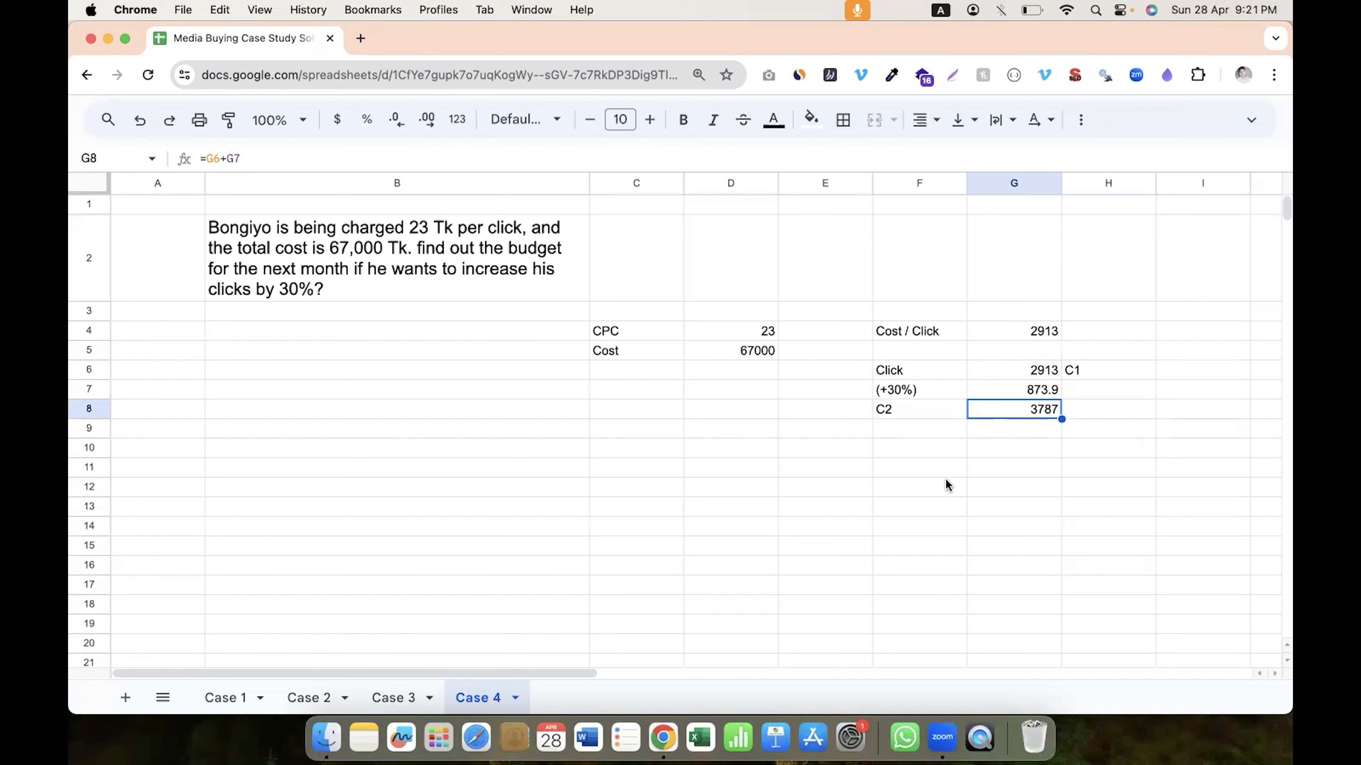
# - Calculate the new budget in G10 with the formula =(D5*G8)/G4 and display it without decimals
pyautogui.click(738, 357)
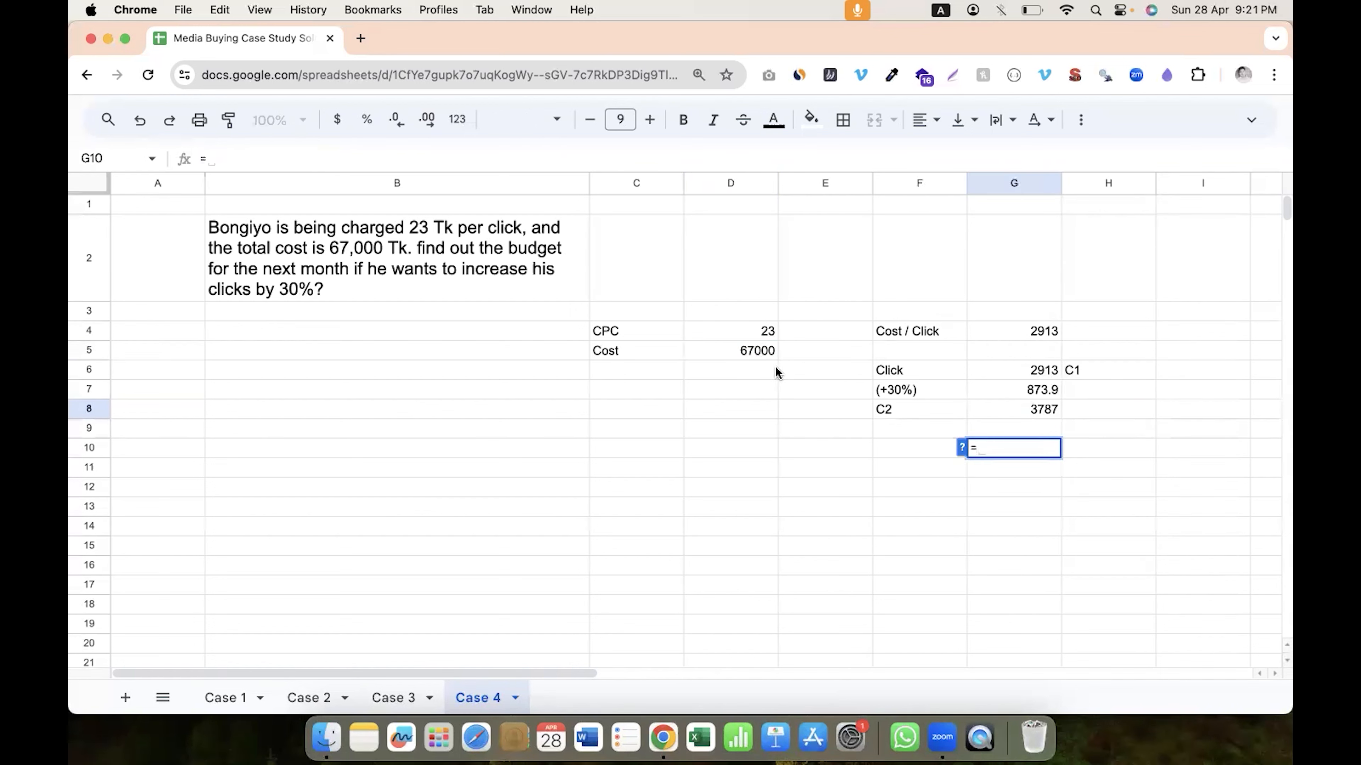
pyautogui.click(752, 351)
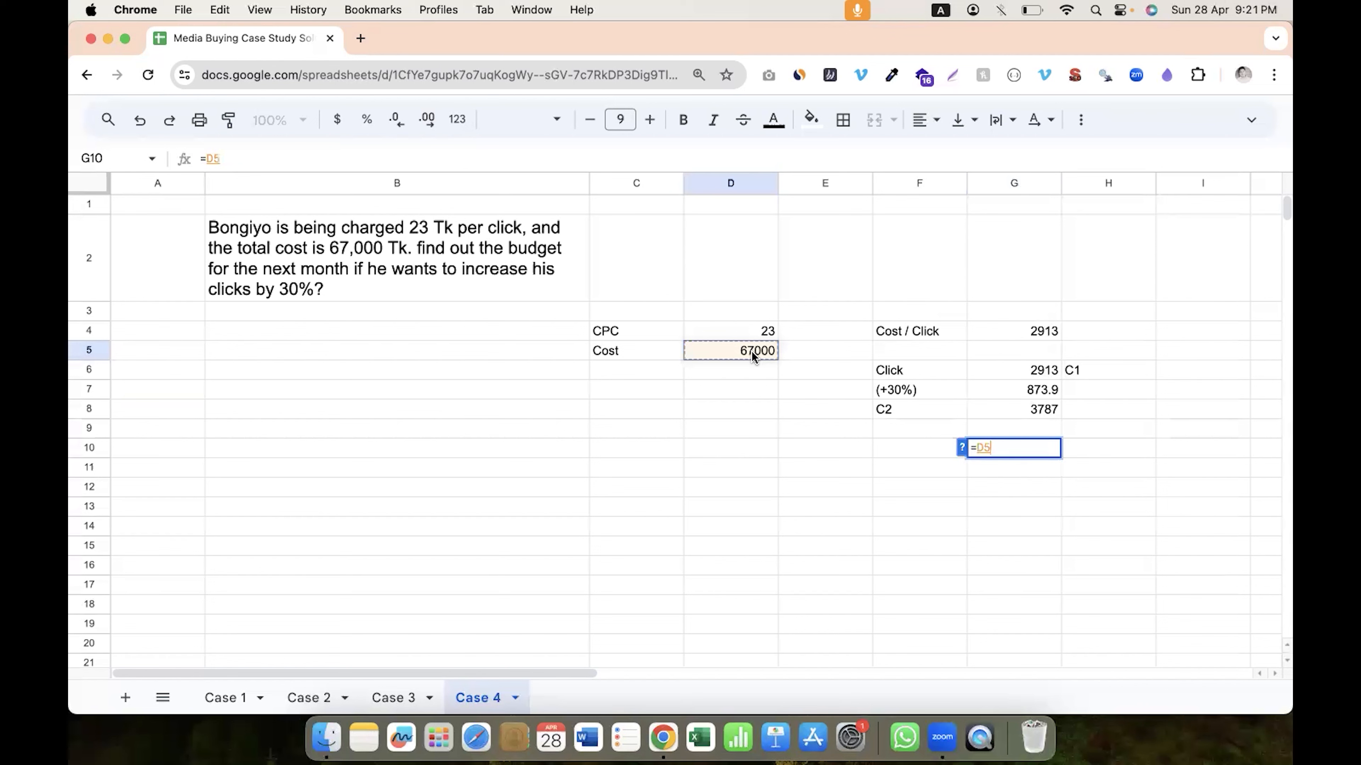
pyautogui.write('*')
pyautogui.click(993, 410)
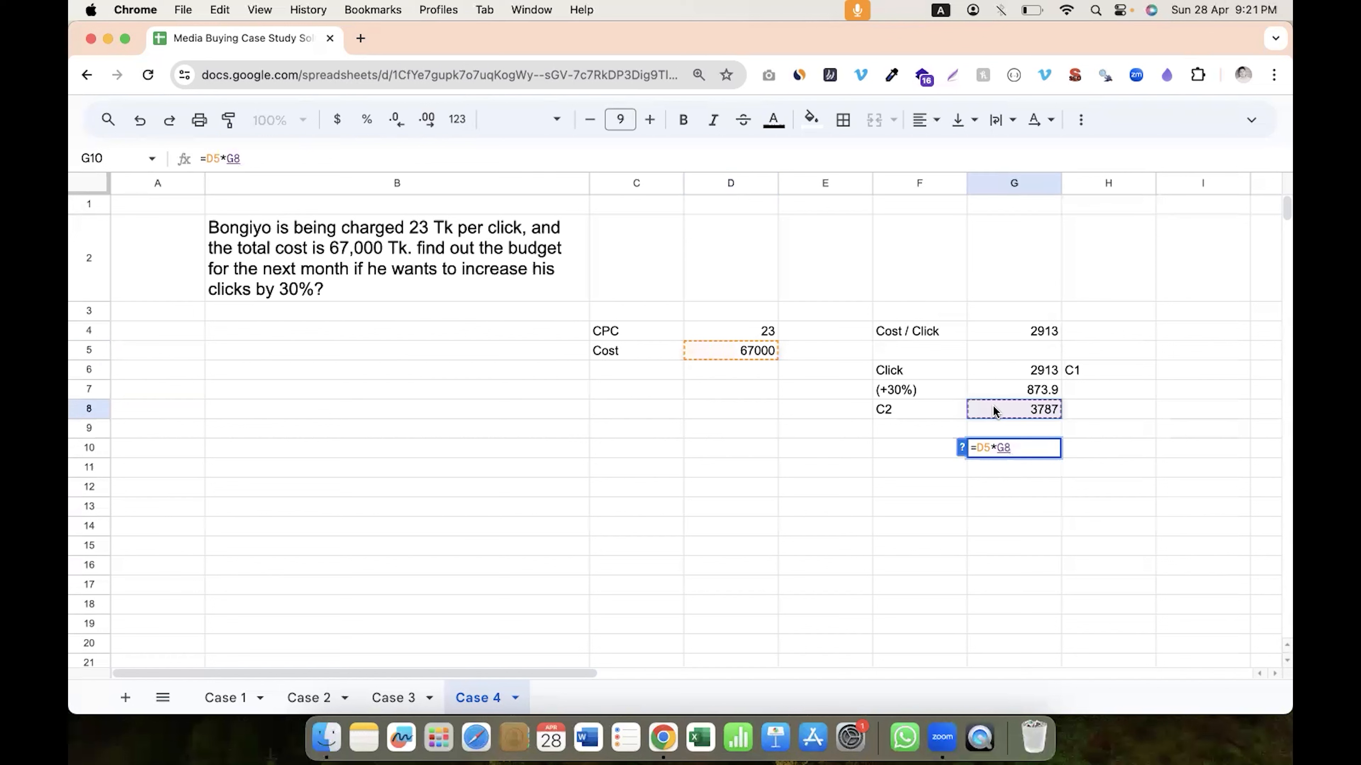
pyautogui.write(')')
pyautogui.press('Left')
pyautogui.press('Left')
pyautogui.press('Left')
pyautogui.press('Left')
pyautogui.press('Left')
pyautogui.press('Left')
pyautogui.write('(')
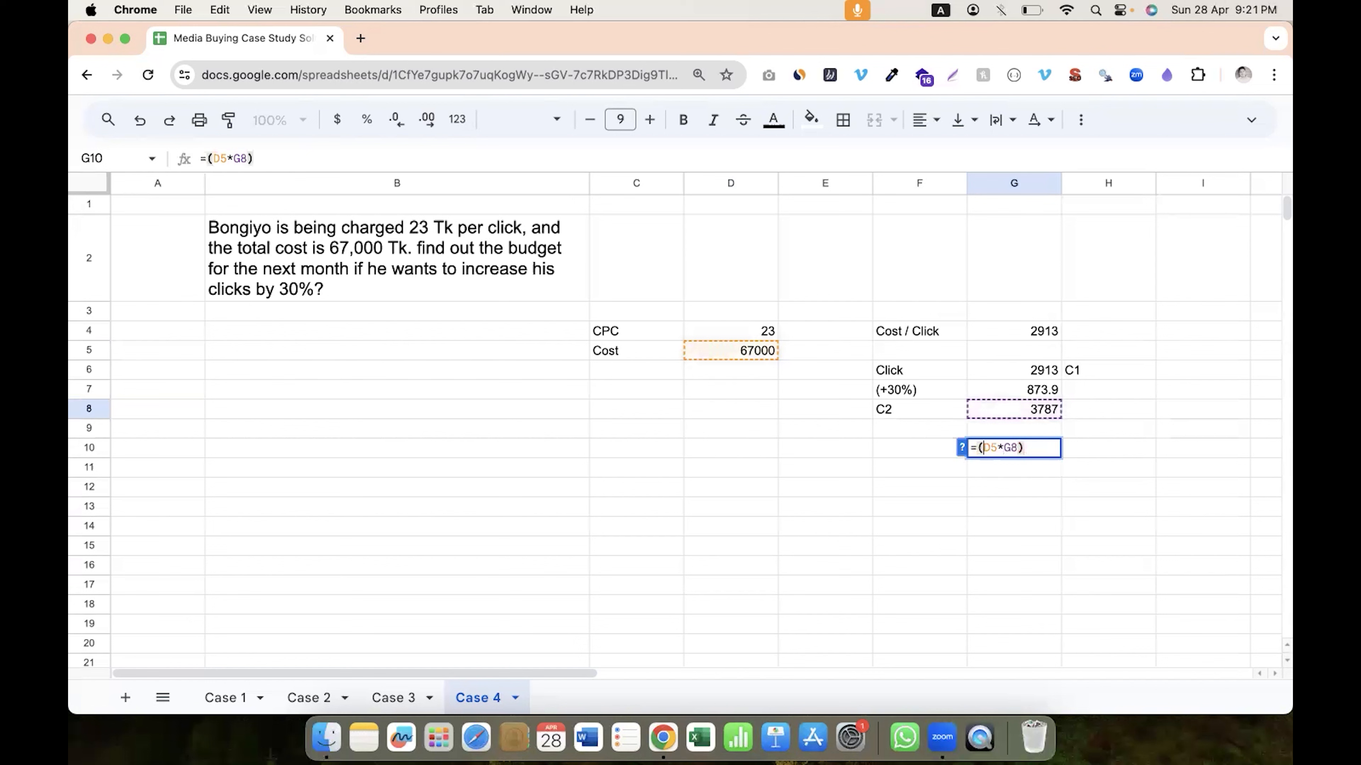
pyautogui.write('/')
pyautogui.click(999, 335)
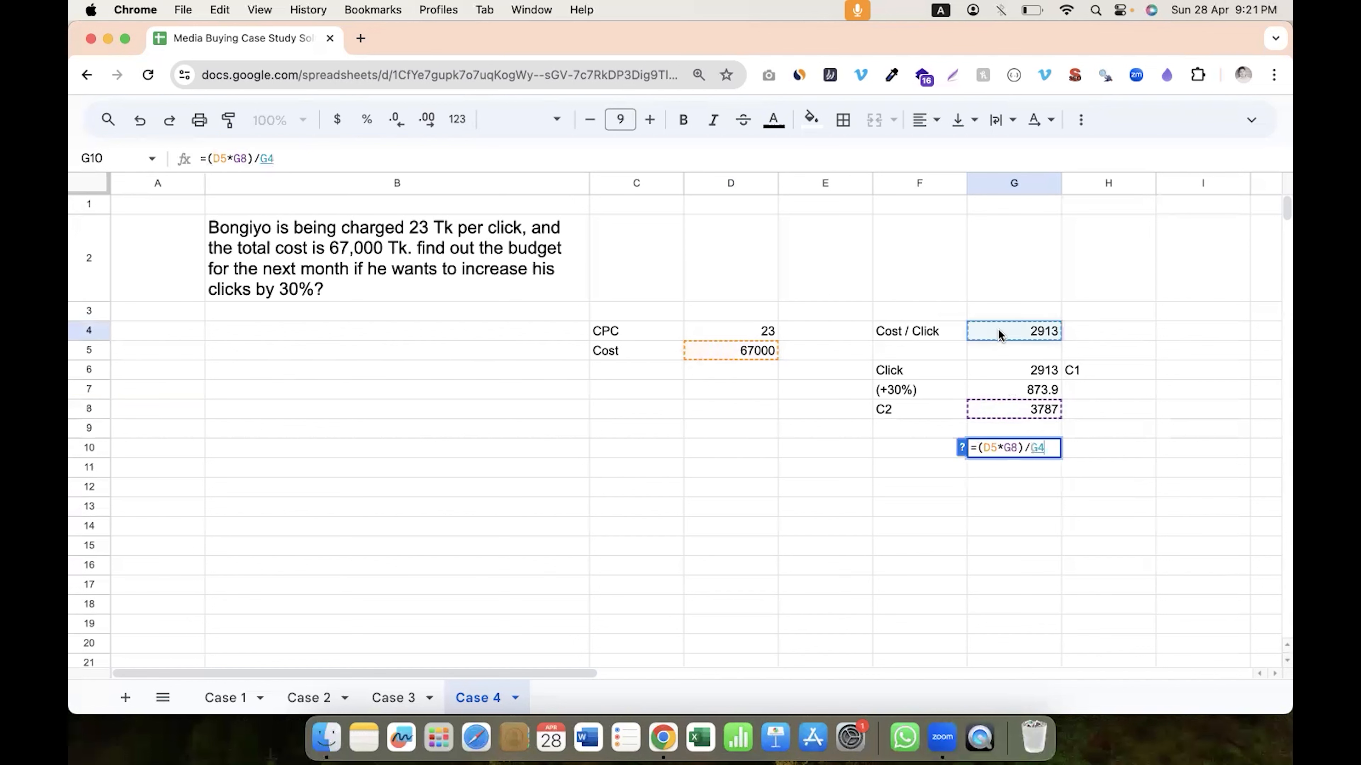
pyautogui.press('Return')
pyautogui.click(993, 448)
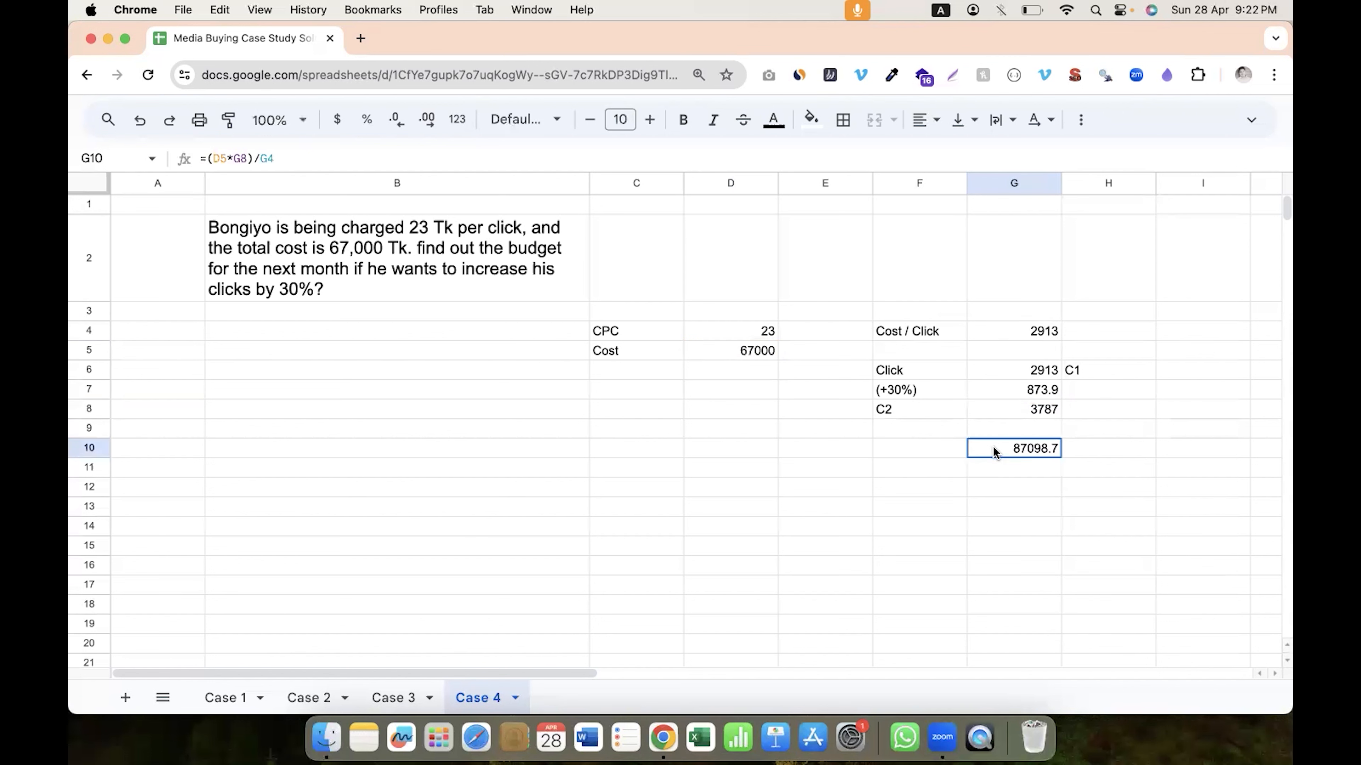
pyautogui.click(398, 119)
# - Enter the label "Total Budget" in cell C10, in the same row as the budget result
pyautogui.press('Left')
pyautogui.press('Left')
pyautogui.press('Left')
pyautogui.press('Left')
pyautogui.write('Total Budget')
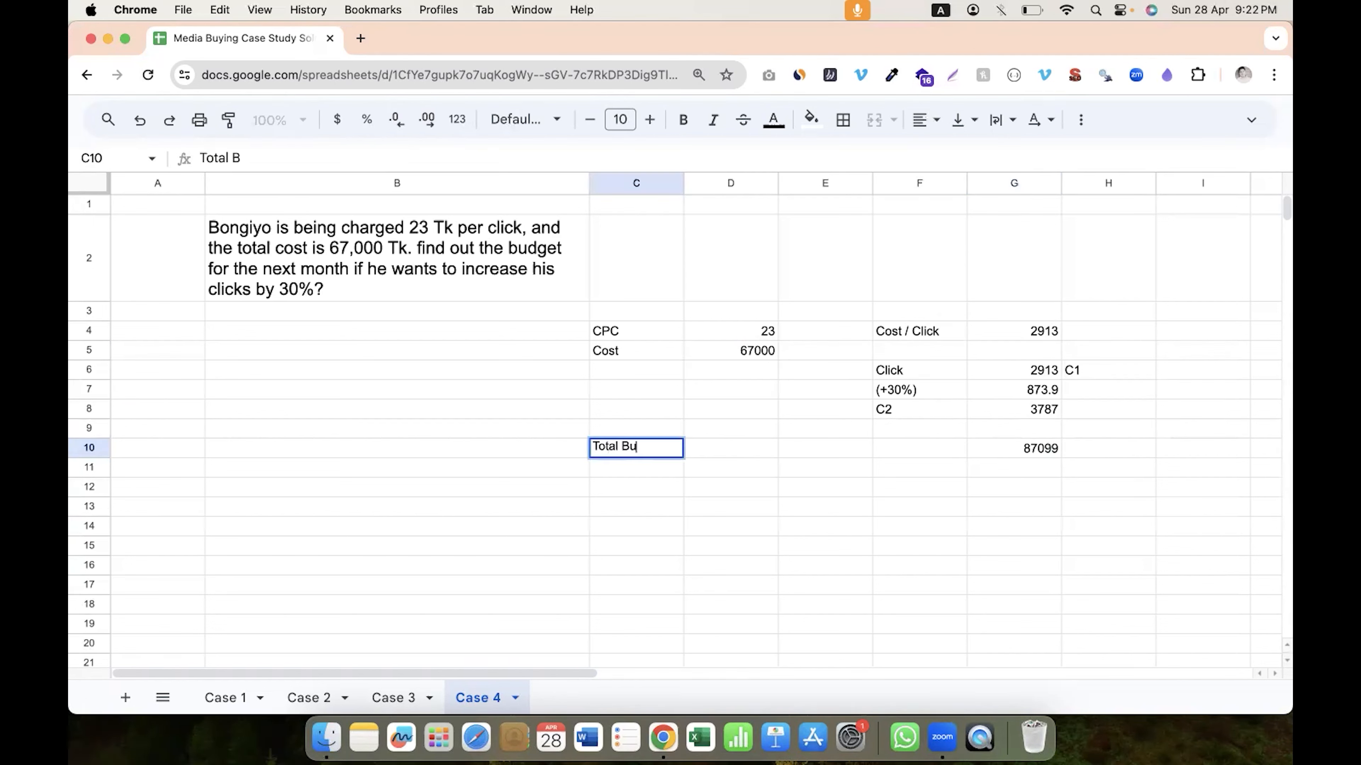
# - Enter the final budget "87099 Tk" in D10, beside the Total Budget label
pyautogui.click(727, 447)
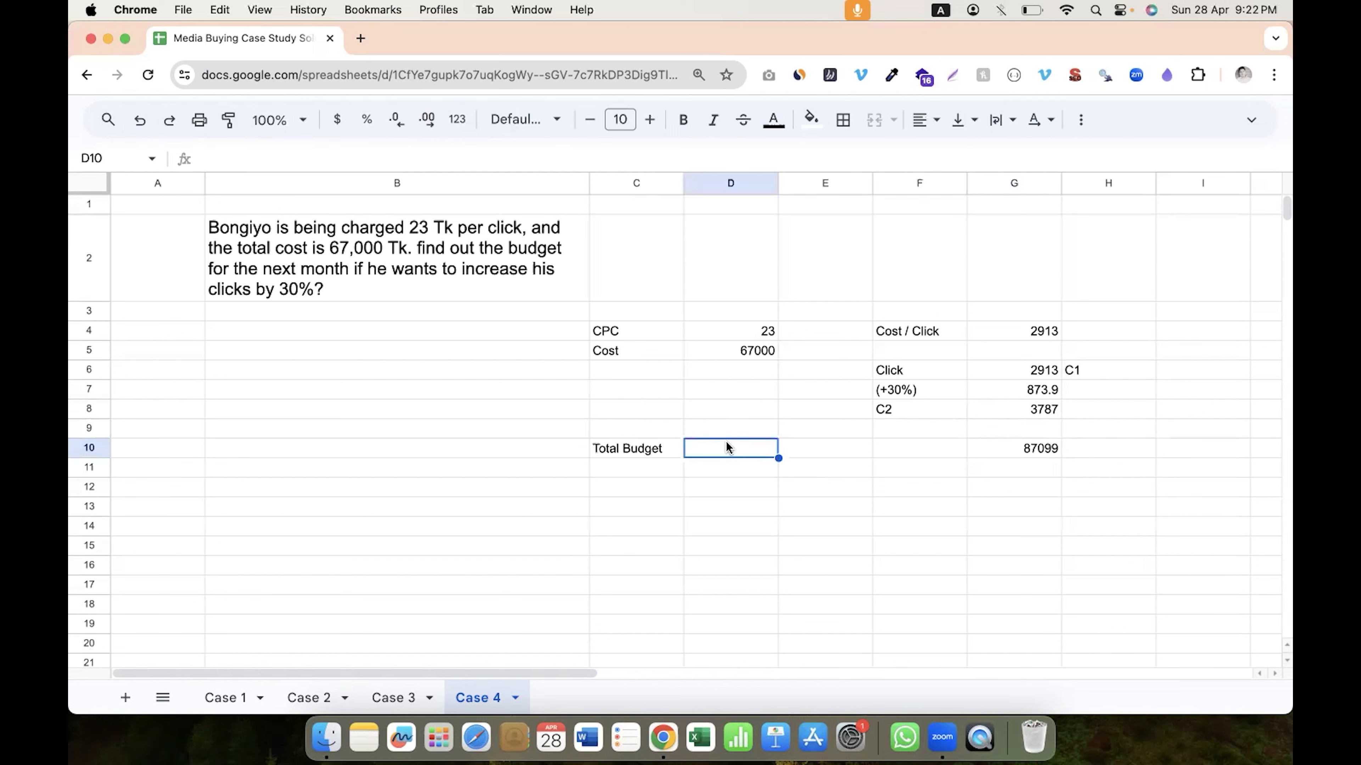
pyautogui.write('8709')
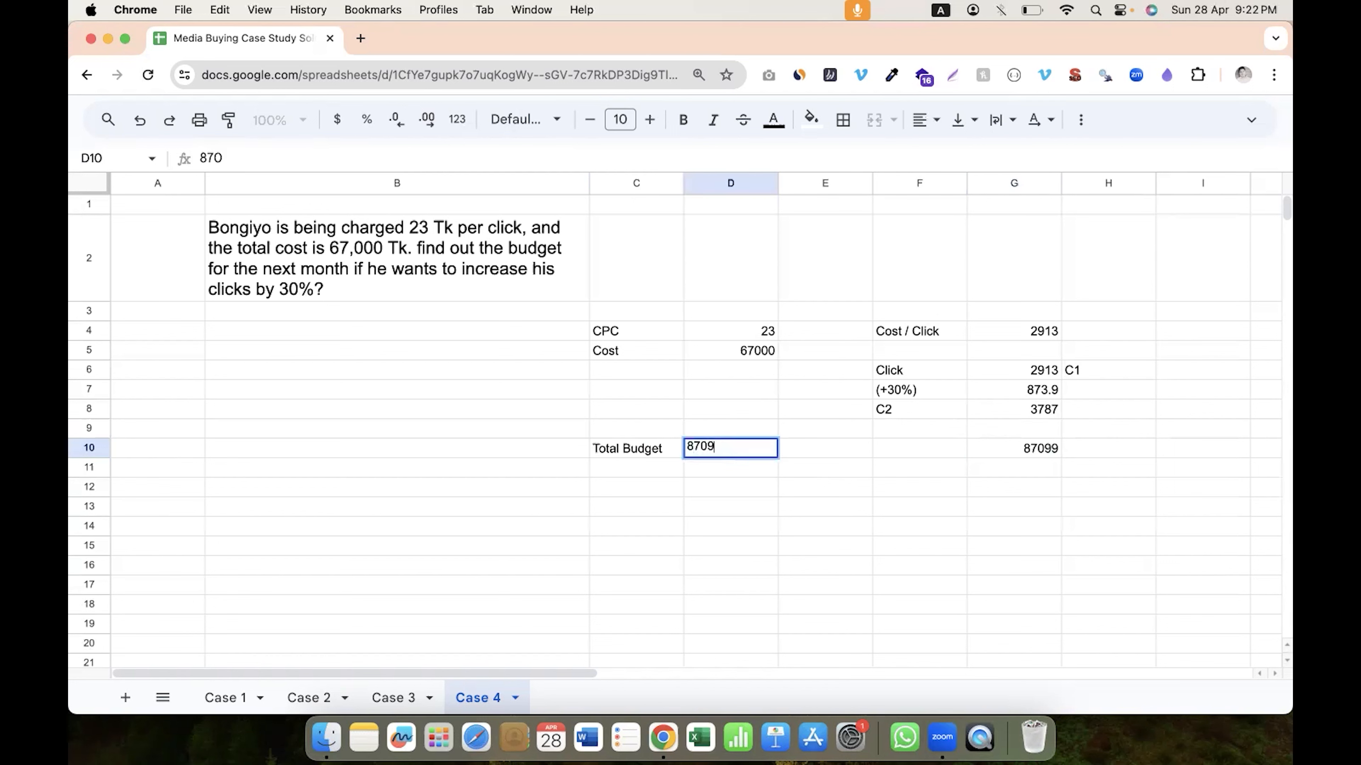
pyautogui.write('9 Tk')
# - Start a cross-check below the budget result by entering the current clicks 2913 in G12 and their cost 67000 in H12
pyautogui.click(1006, 412)
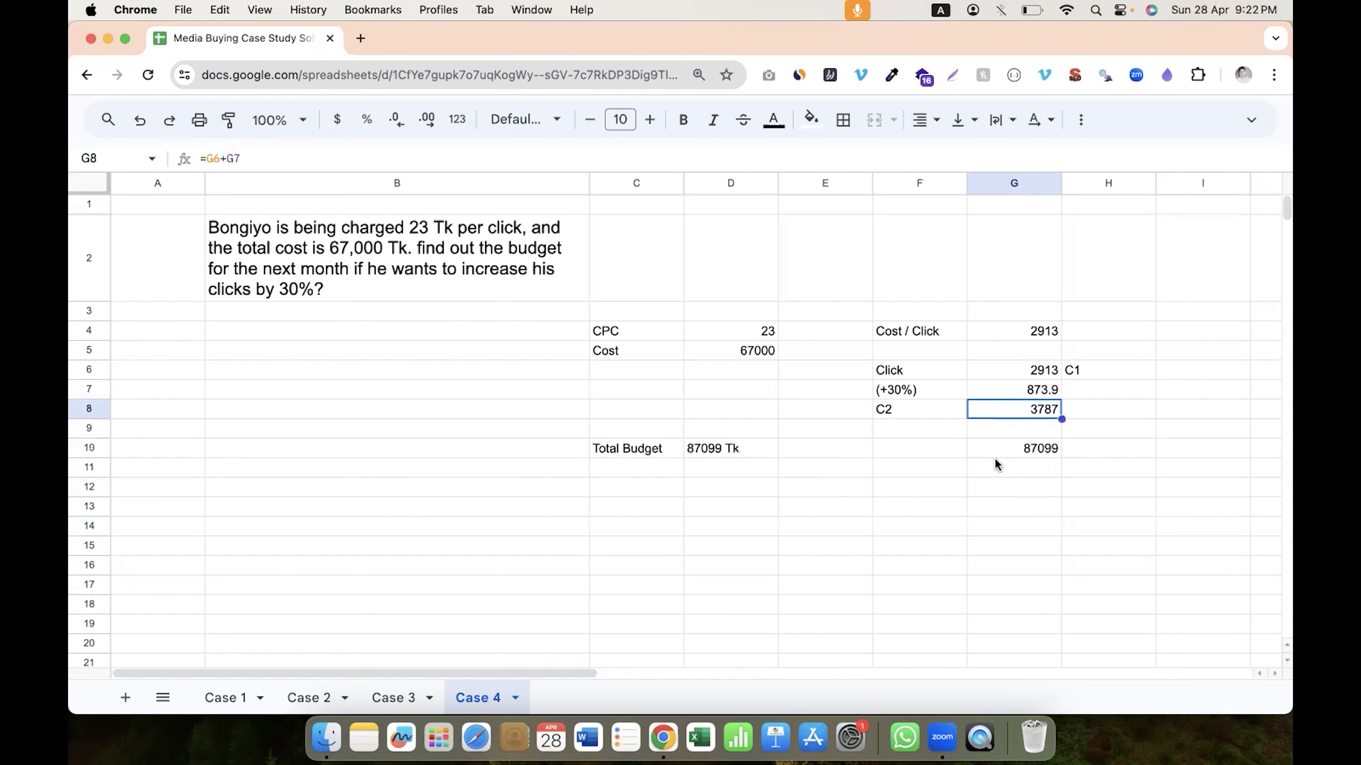
pyautogui.click(1044, 331)
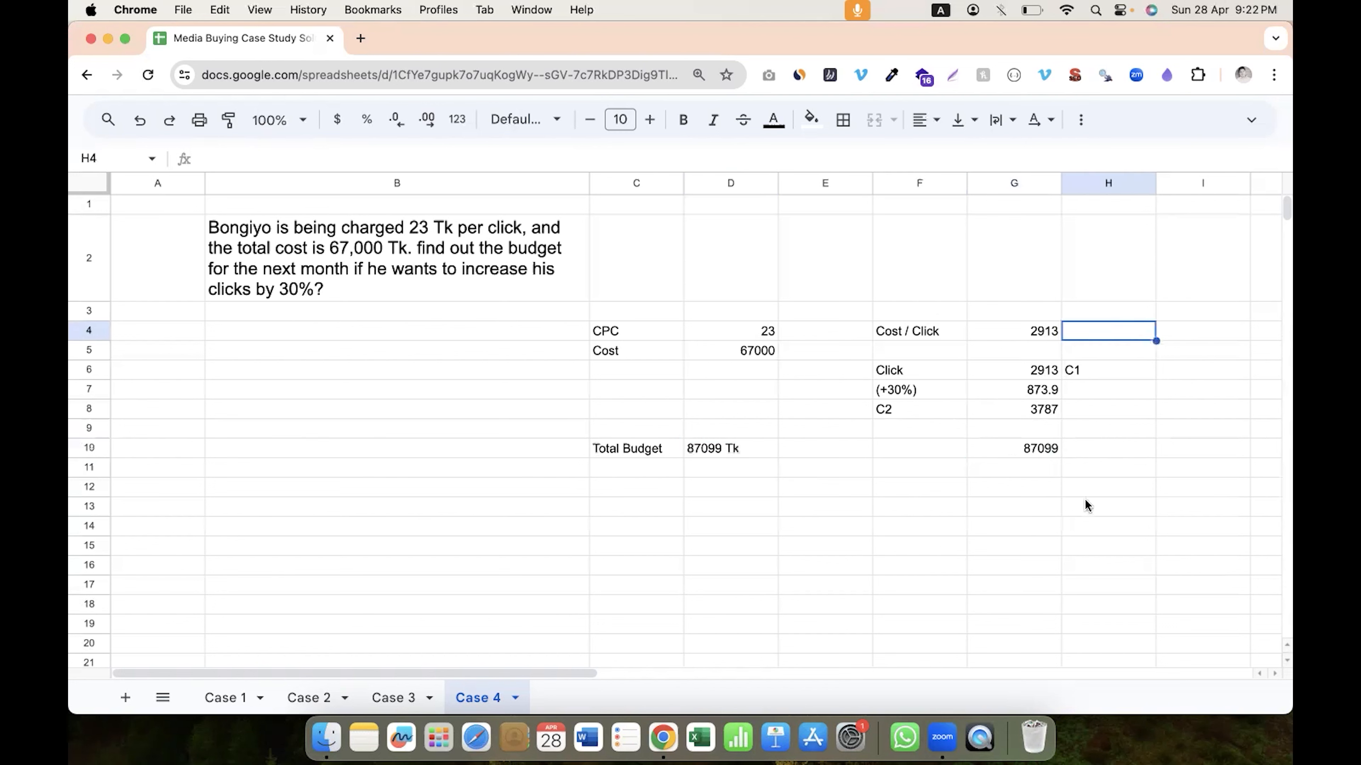
pyautogui.click(1005, 494)
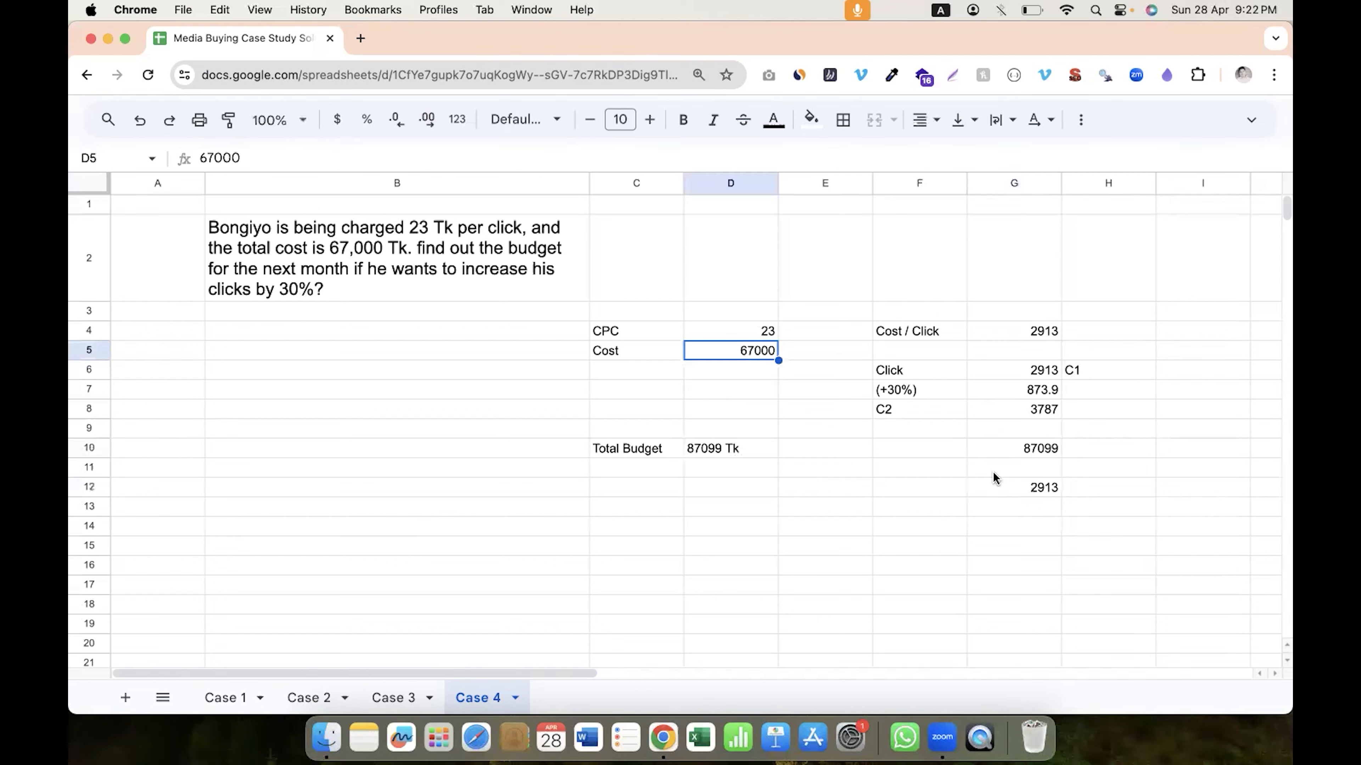
pyautogui.click(1004, 484)
pyautogui.click(1097, 487)
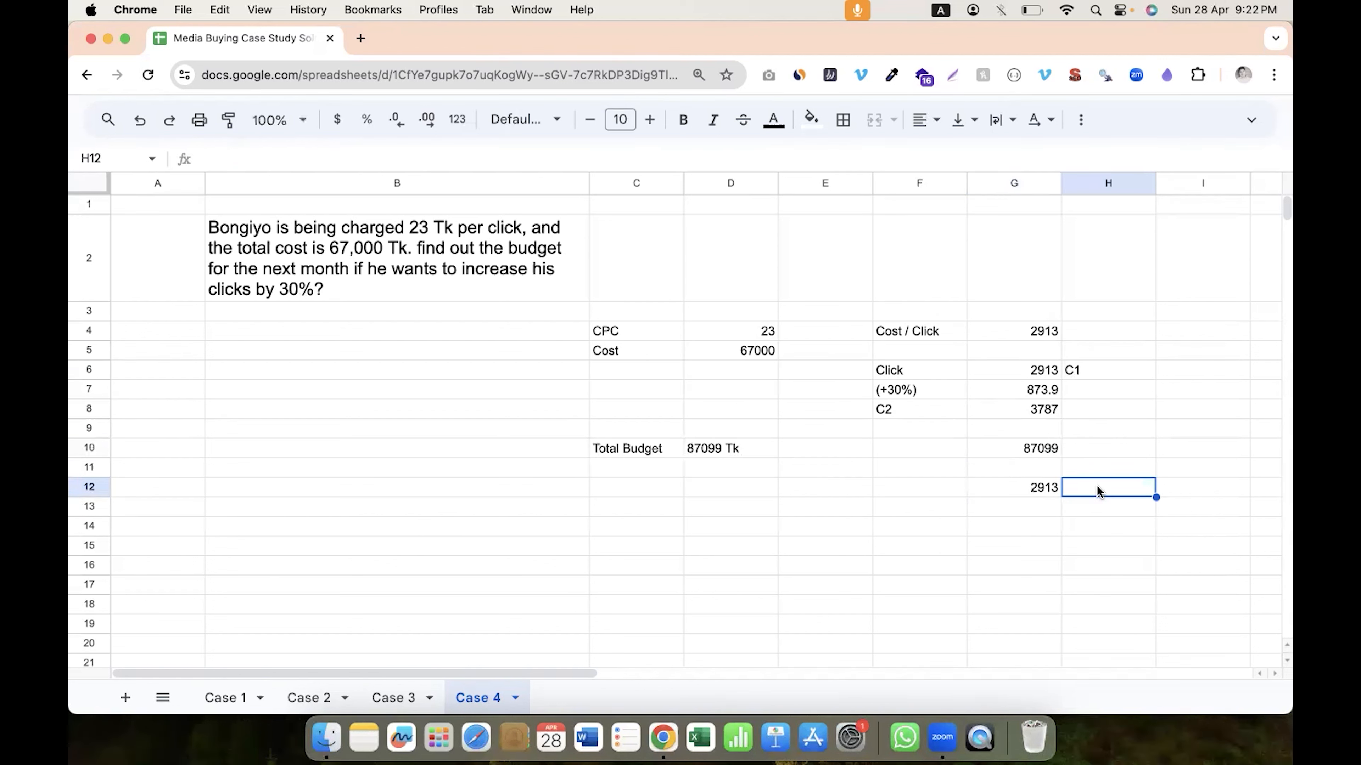
pyautogui.write('67000')
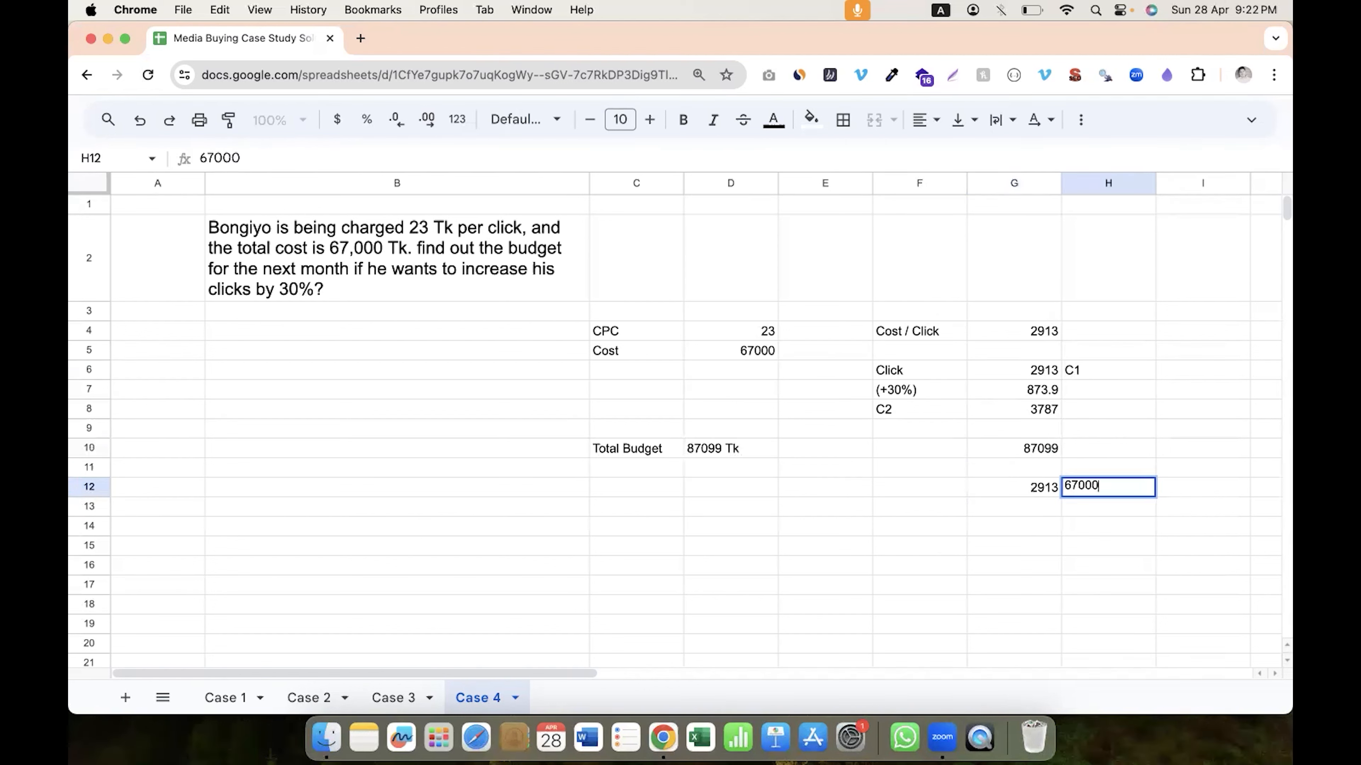
# - Enter the increased click count 3787 in G13, below the current clicks of the cross-check
pyautogui.click(1042, 415)
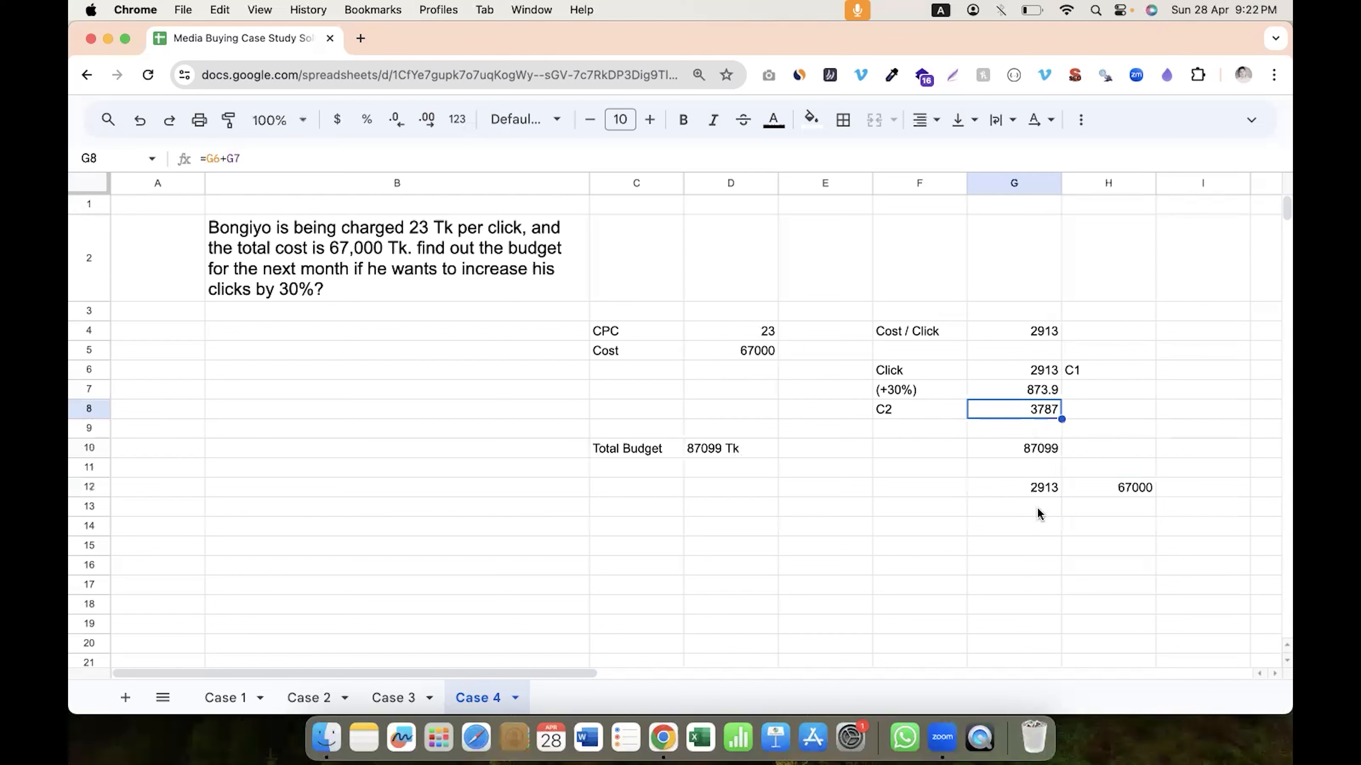
pyautogui.click(1023, 510)
pyautogui.write('3787')
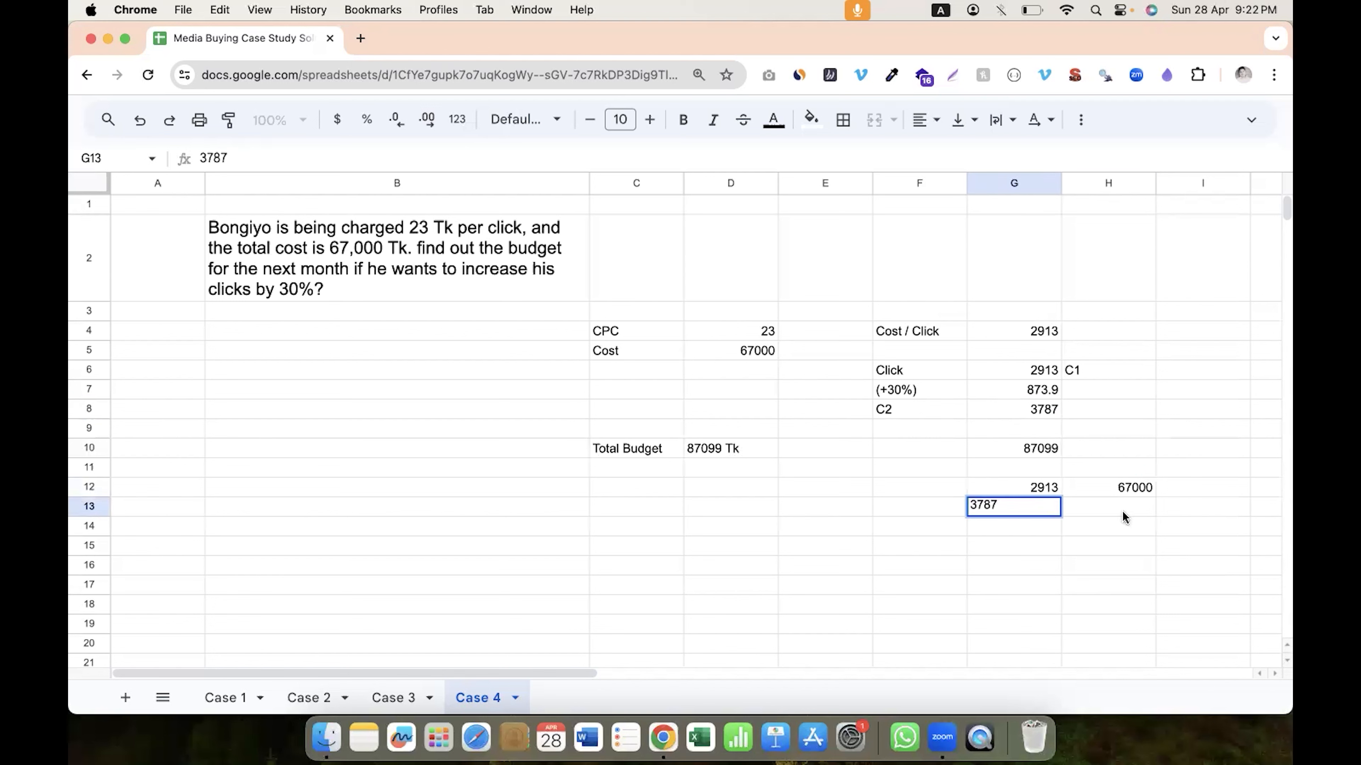
# - Multiply the current cost by the increased clicks in H13 with the formula =H12*G13
pyautogui.click(1110, 509)
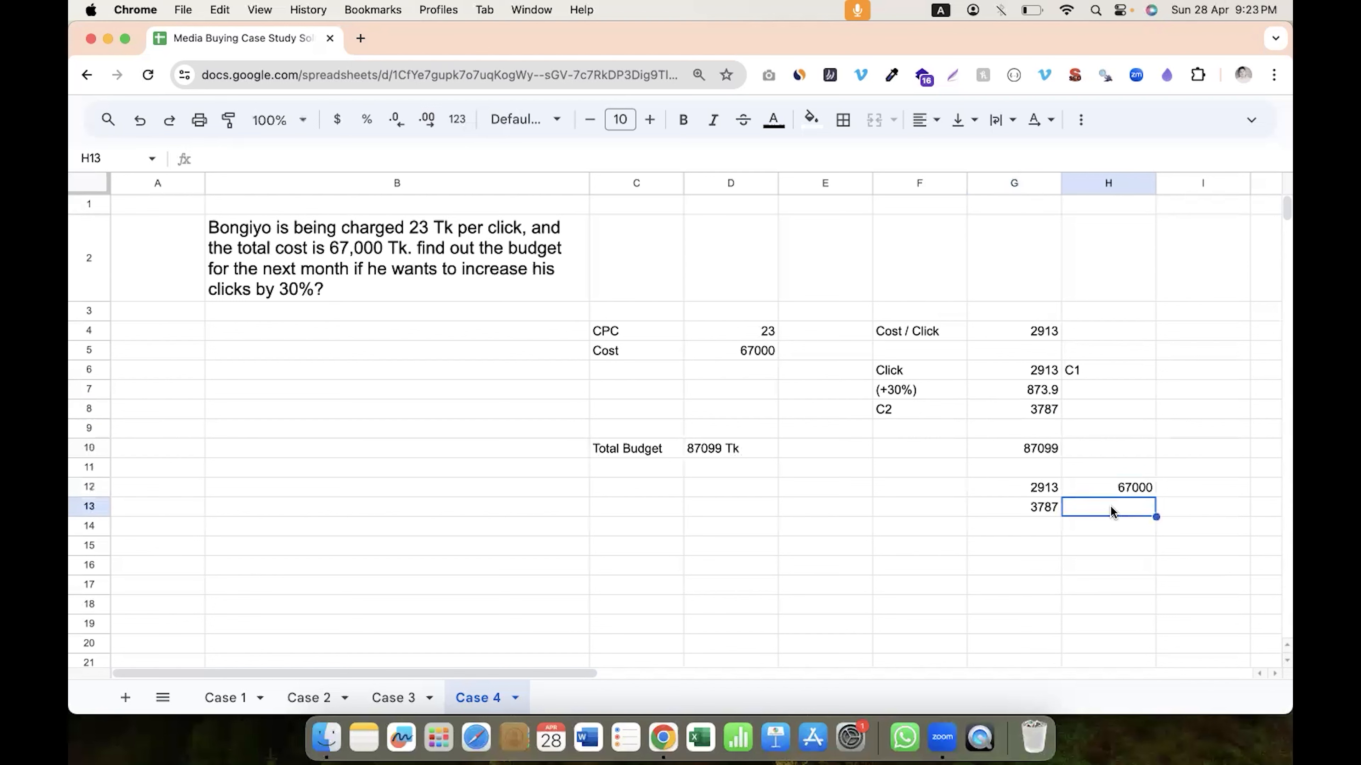
pyautogui.write('=')
pyautogui.click(1114, 494)
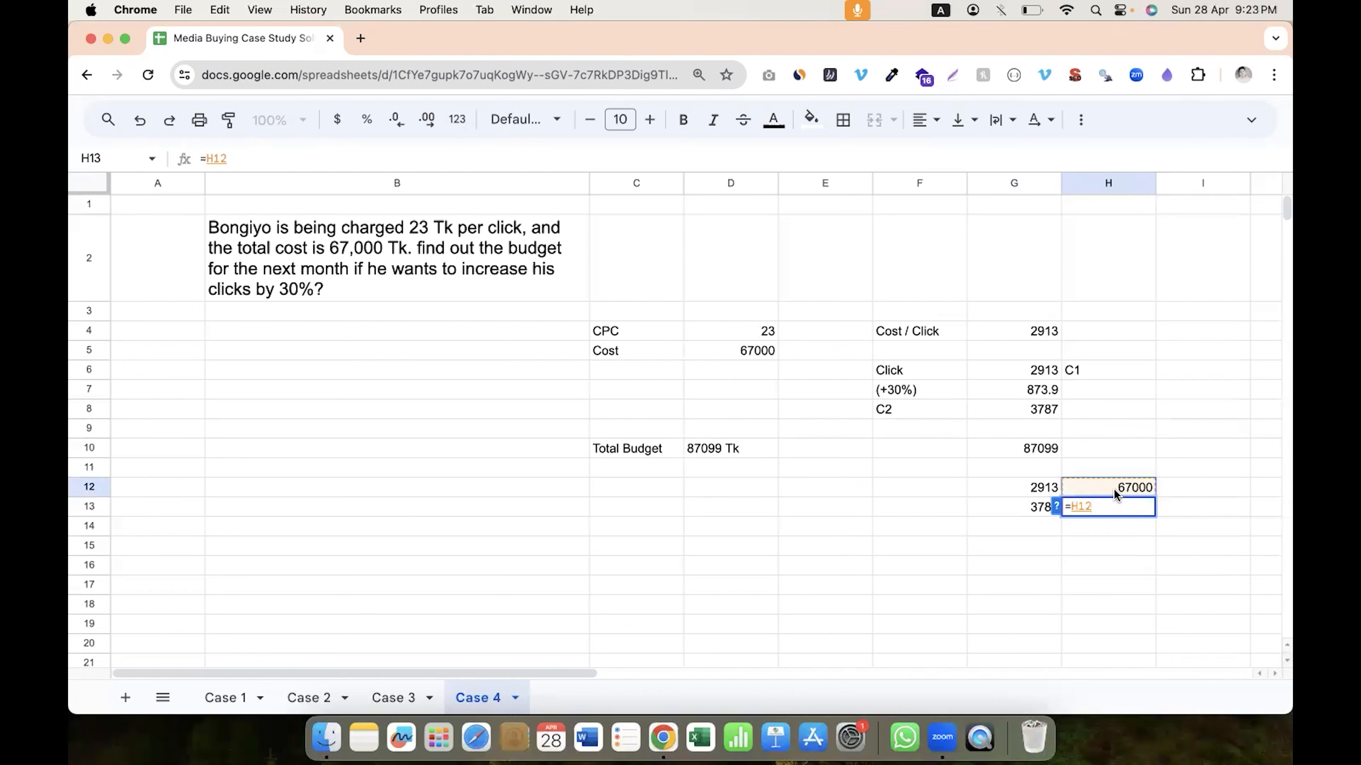
pyautogui.write('*')
pyautogui.click(1022, 504)
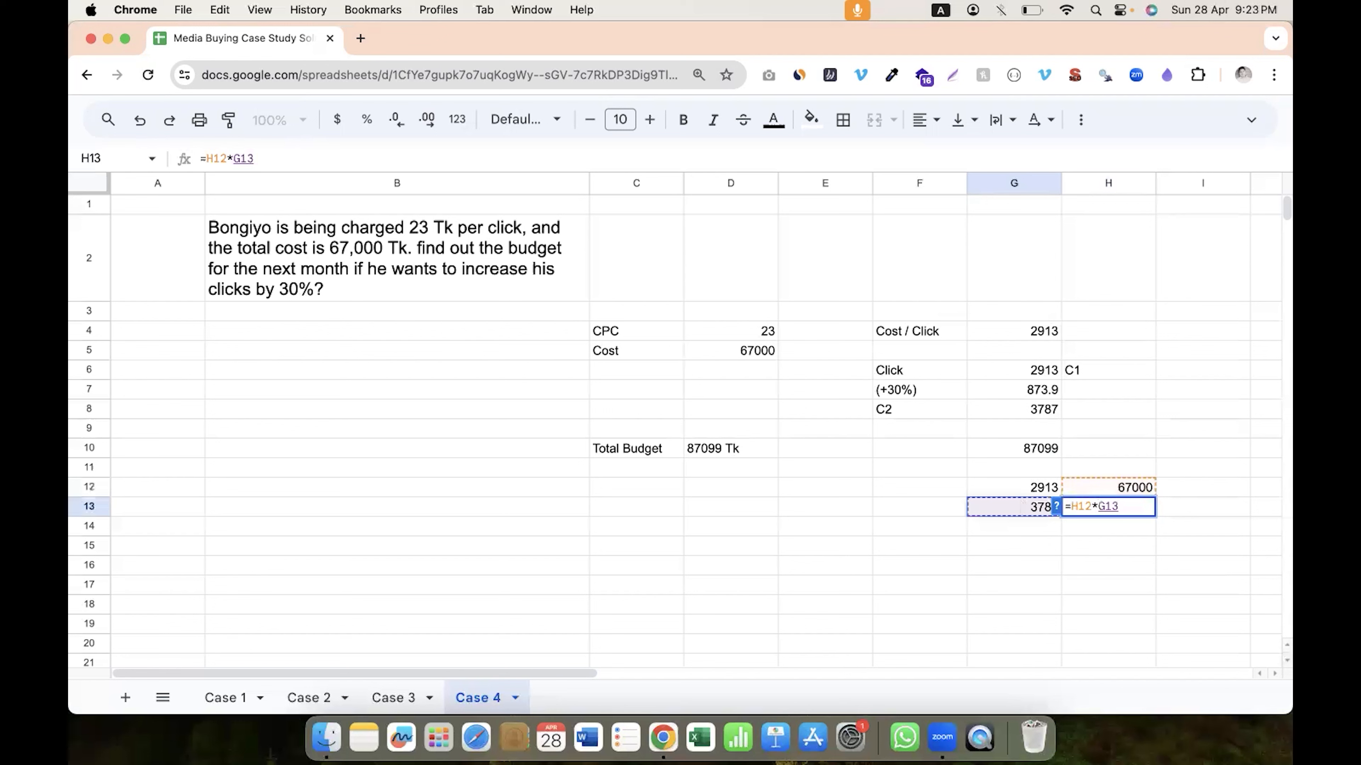
pyautogui.press('Return')
# - Calculate the cross-check budget in H14 with the formula =H13/G12 and display it without decimals
pyautogui.write('=')
pyautogui.click(1100, 508)
pyautogui.write('/')
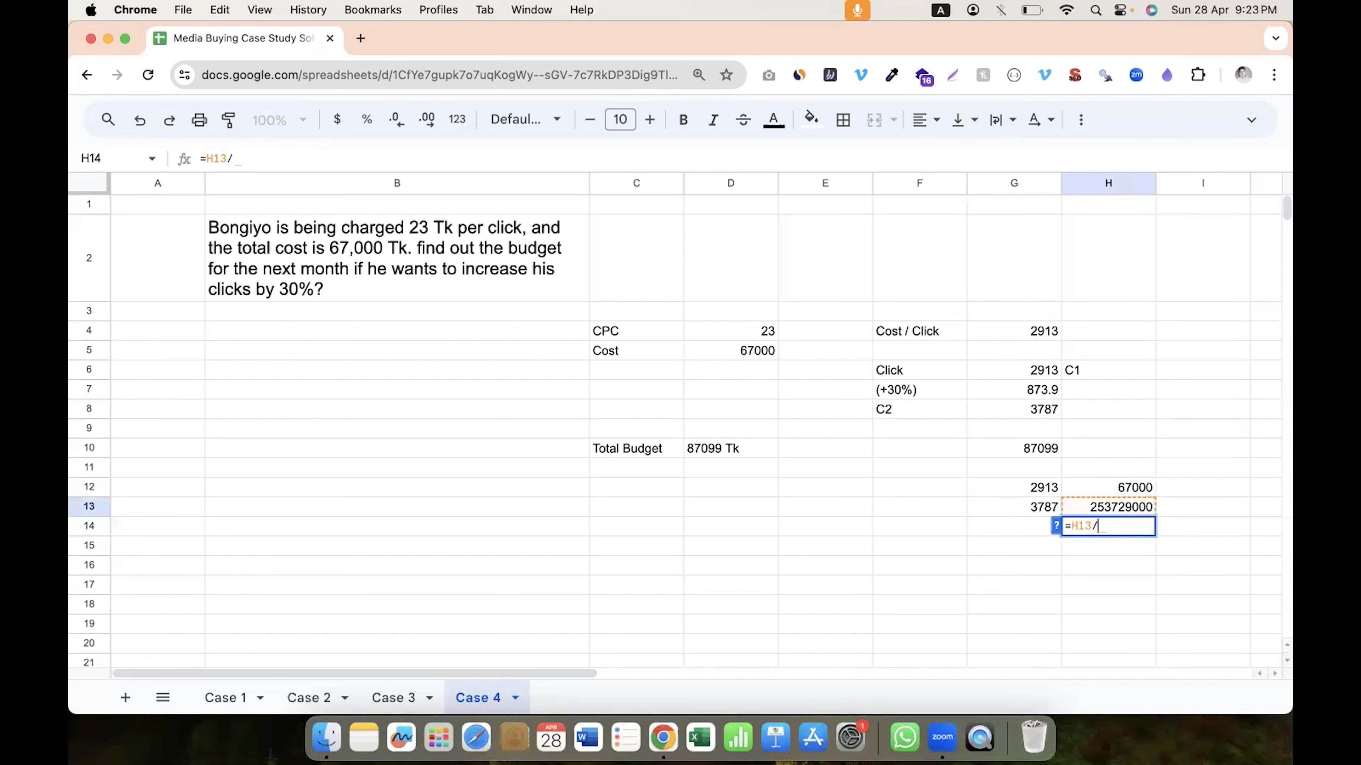
pyautogui.click(1048, 488)
pyautogui.press('Return')
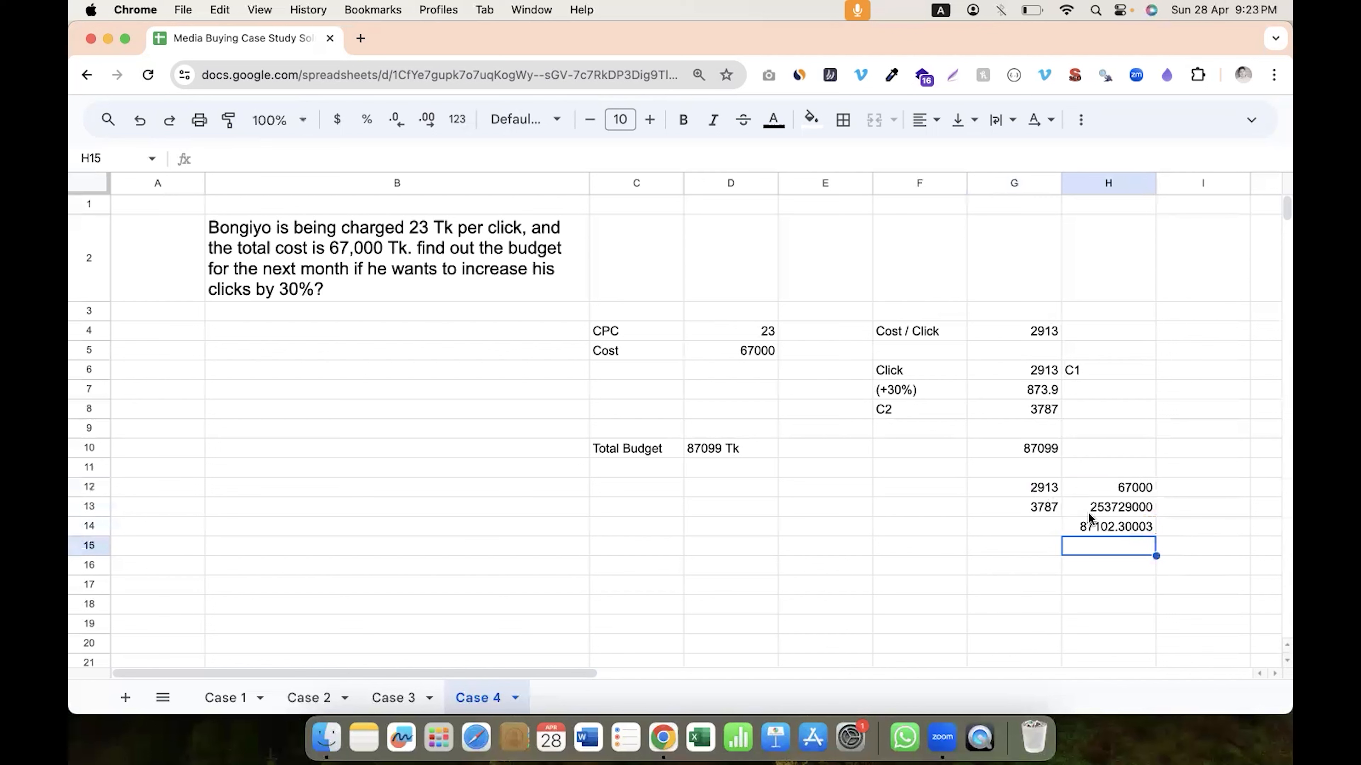
pyautogui.click(1101, 528)
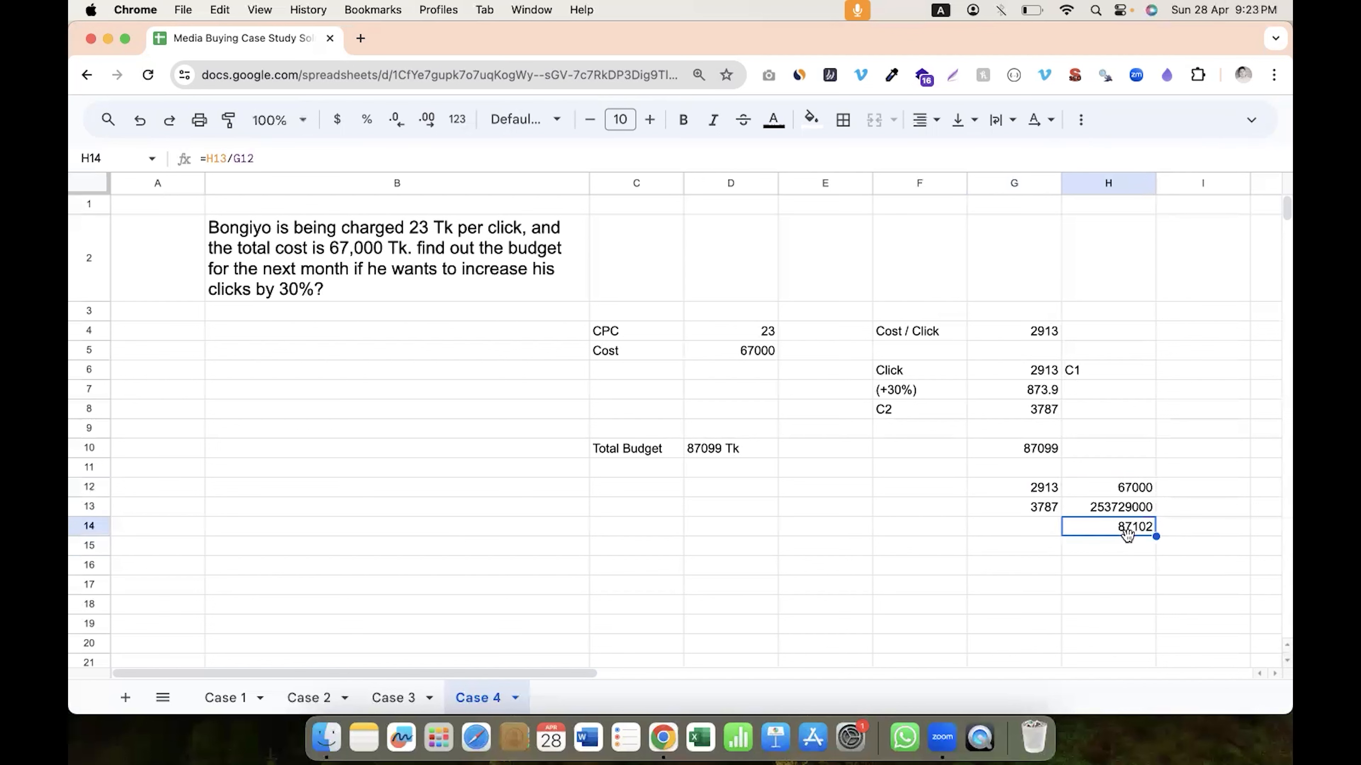
pyautogui.click(732, 451)
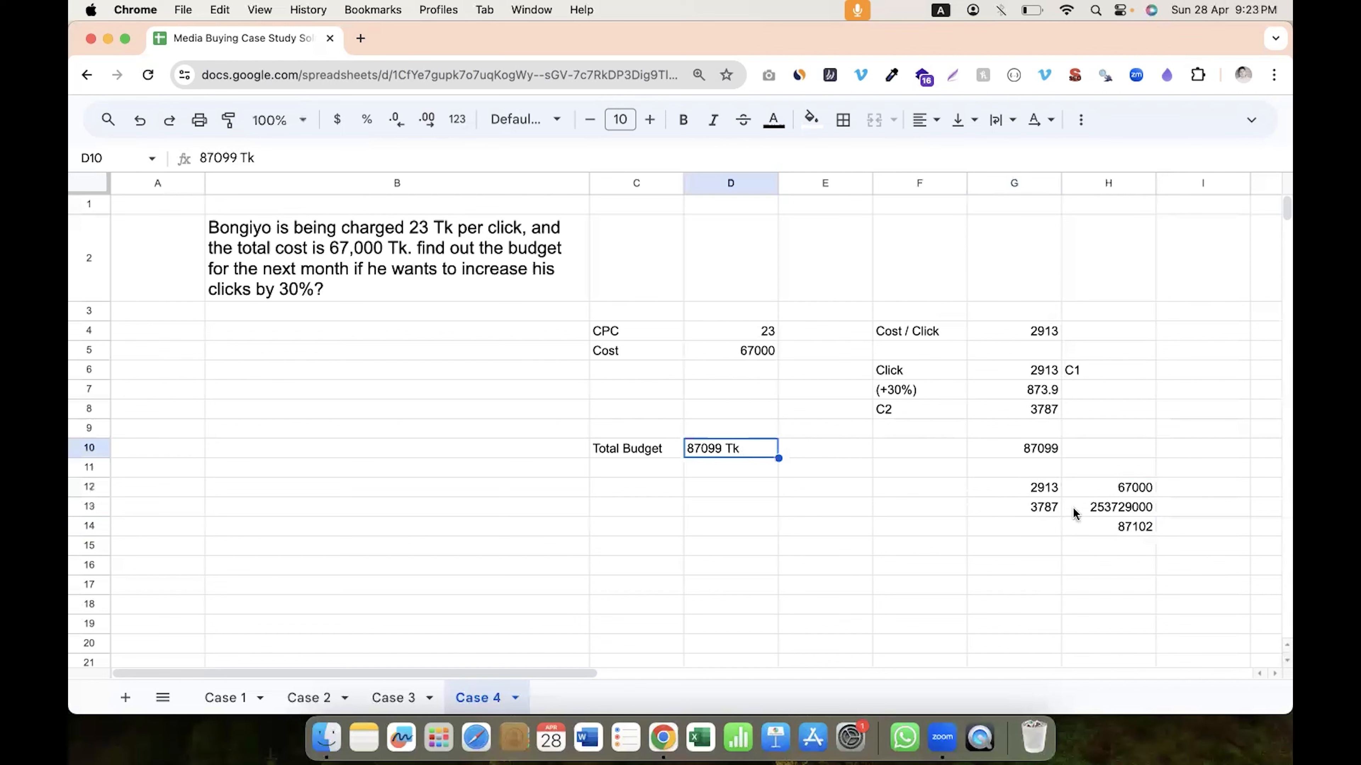
pyautogui.click(1133, 531)
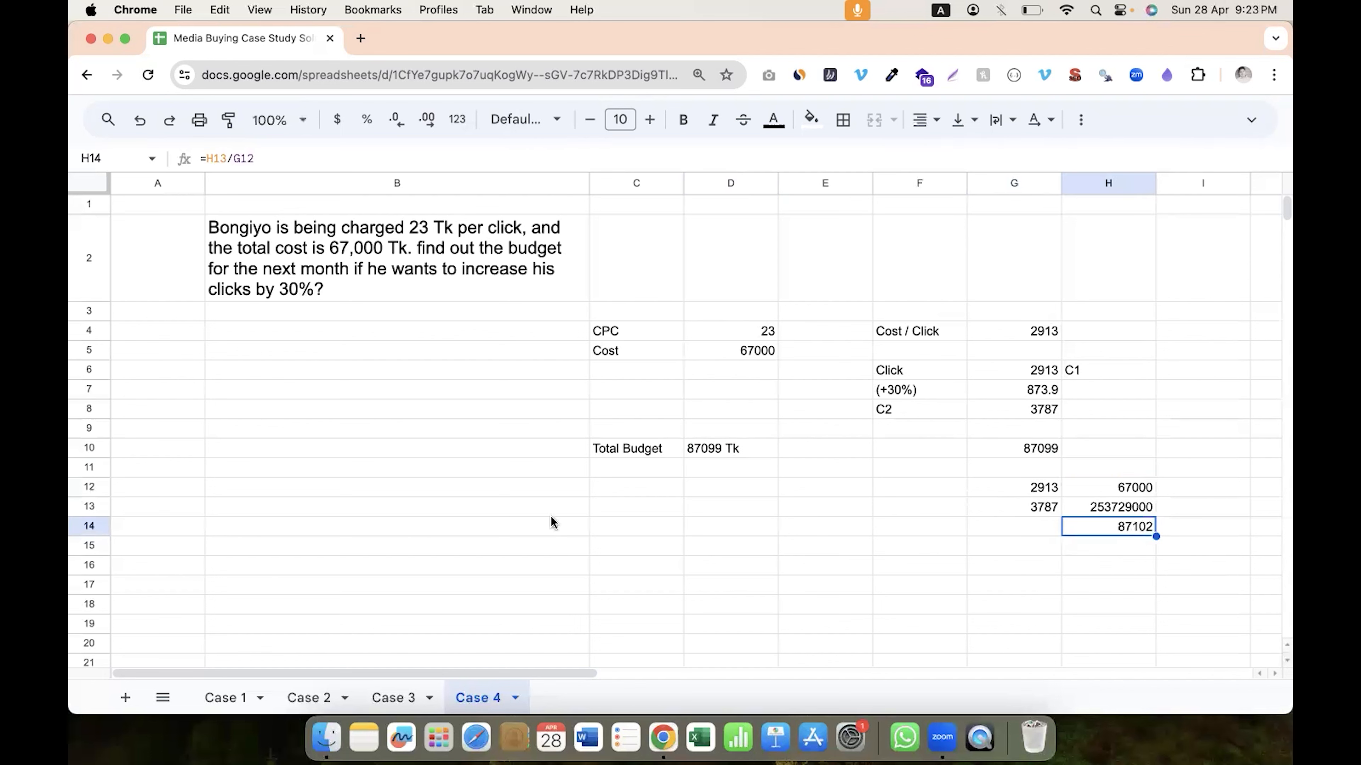
pyautogui.click(464, 507)
pyautogui.click(467, 270)
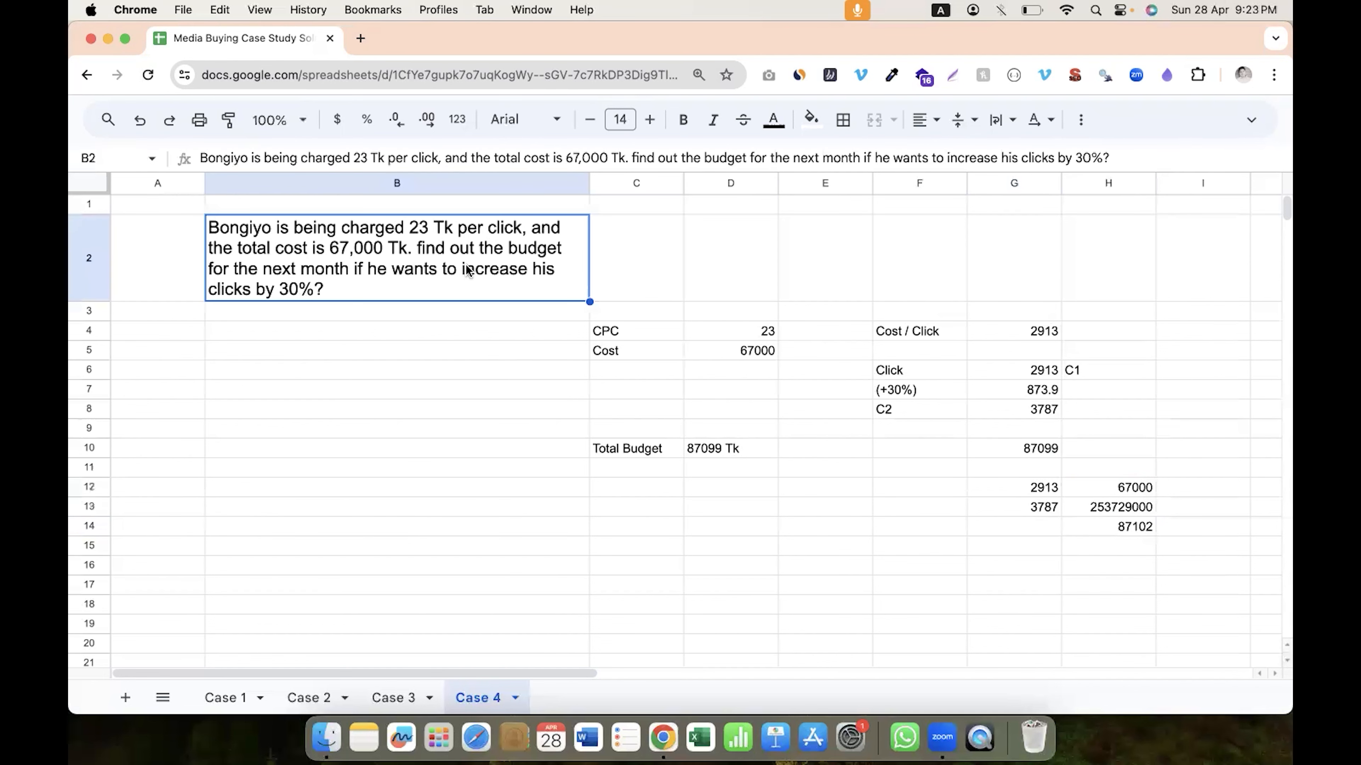